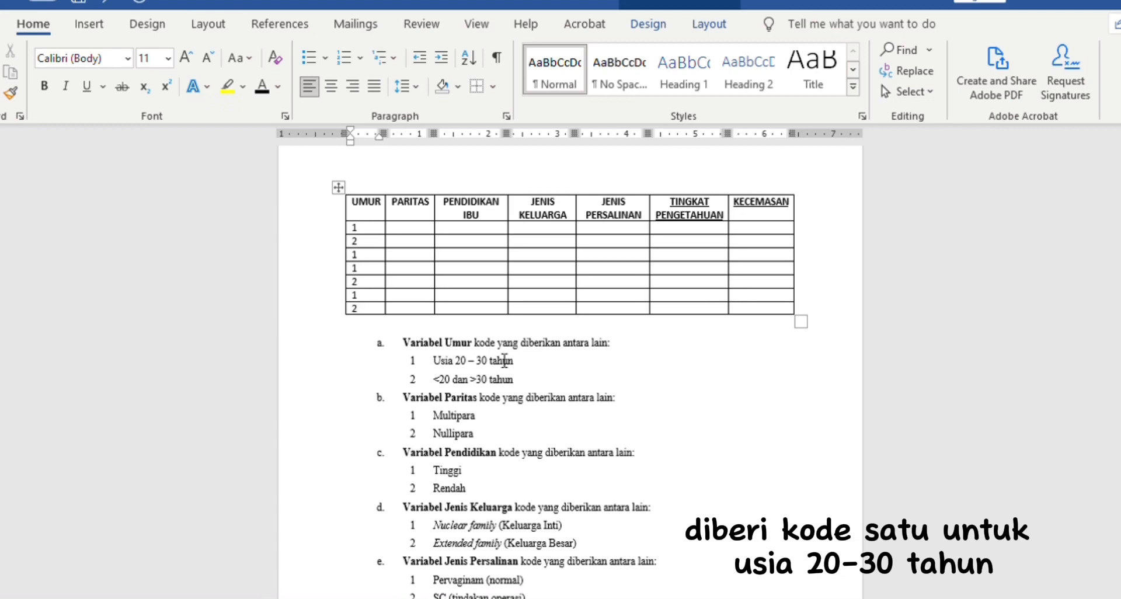
Highlight the two age code definitions under Variabel Umur one after the other.
left_click_drag(517, 359, 429, 361)
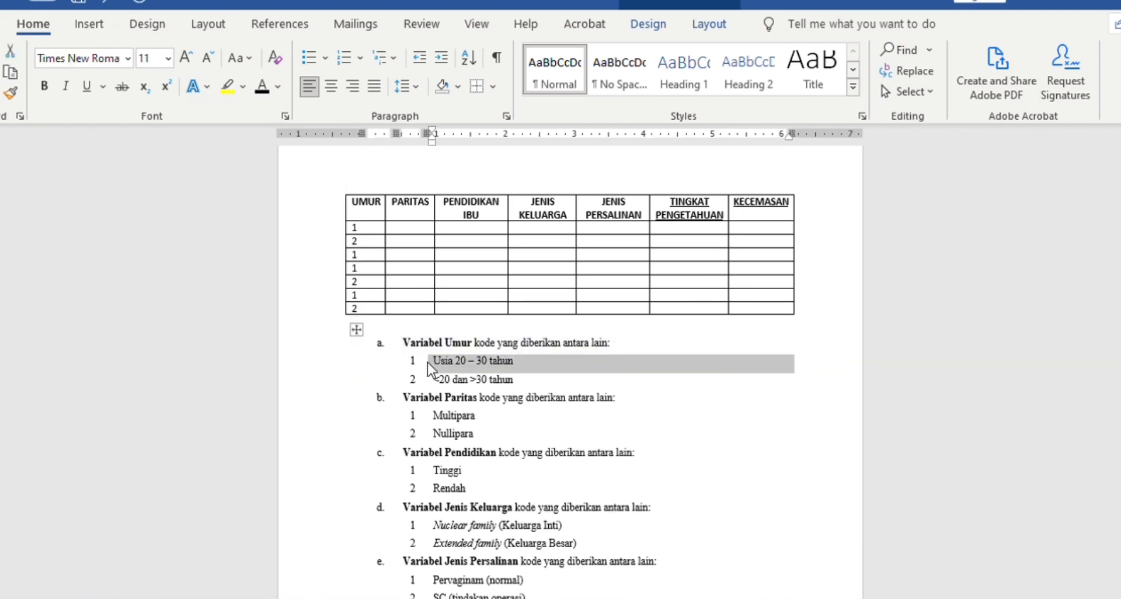
left_click(509, 360)
left_click_drag(514, 380, 431, 384)
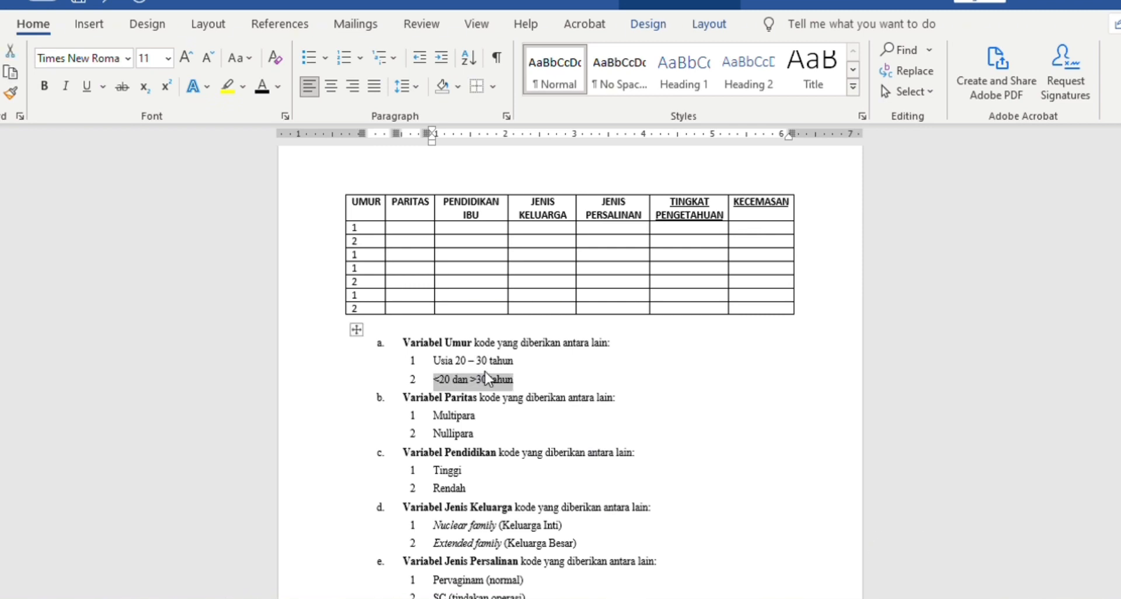
left_click(523, 380)
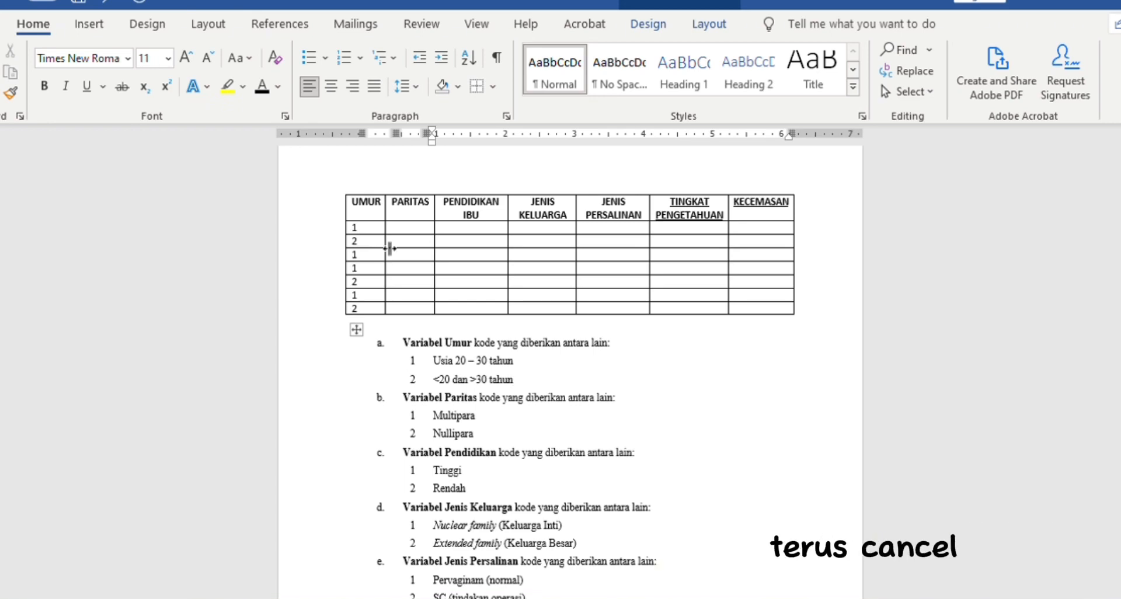
Fill the seven PARITAS cells with the codes 1, 2, 1, 1, 1, 2, 1 from the first data row down.
left_click(424, 231)
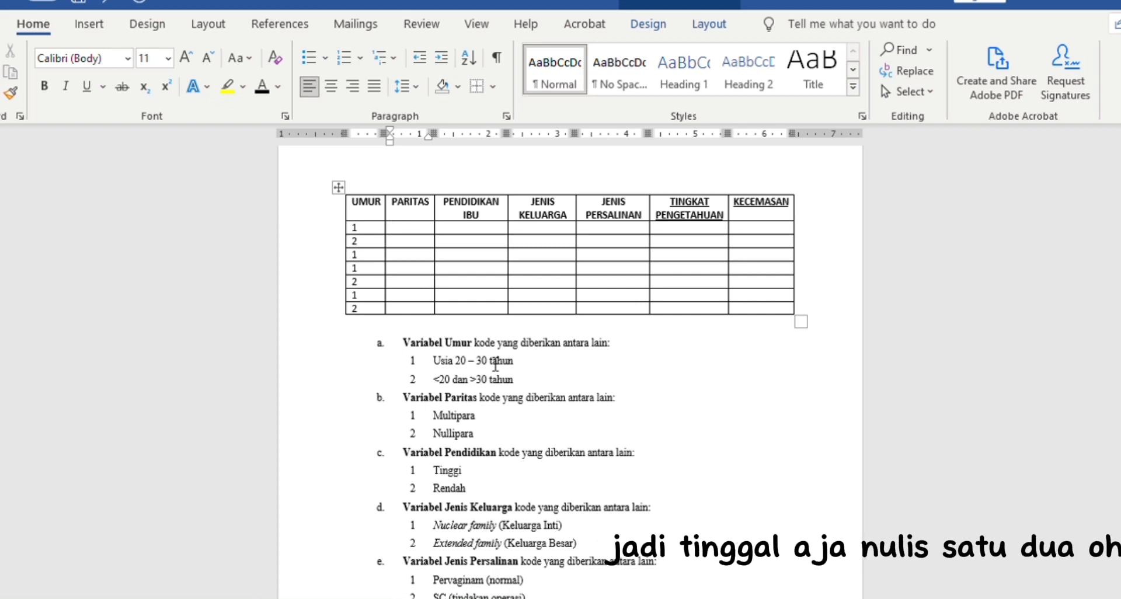
type("1")
key("Down")
type("2")
key("Down")
type("11")
key("BackSpace")
key("Down")
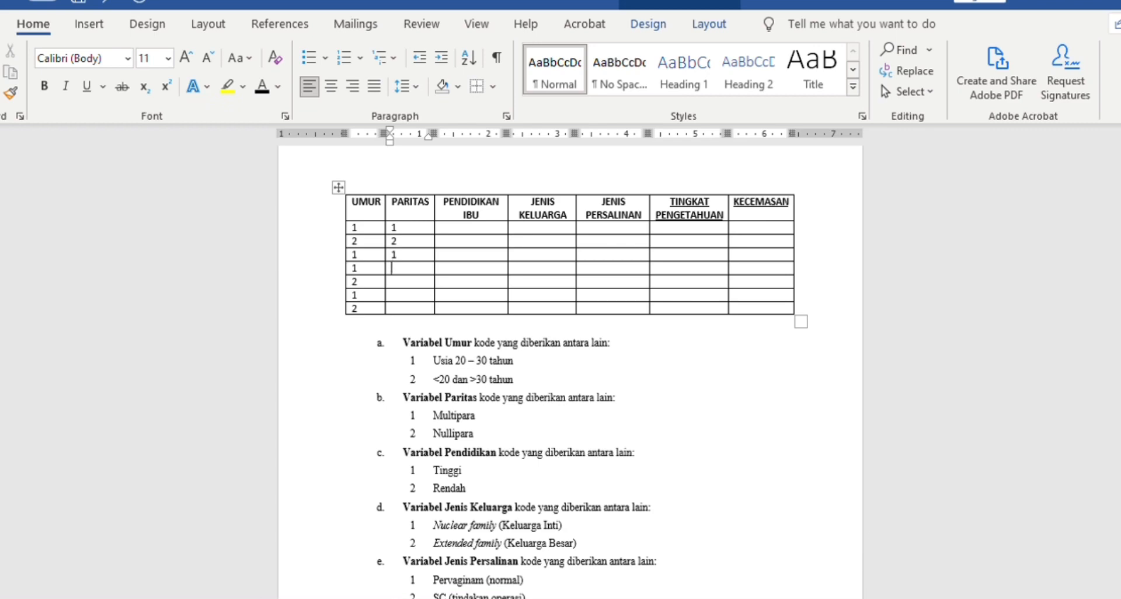
type("1")
key("Down")
type("1")
key("Down")
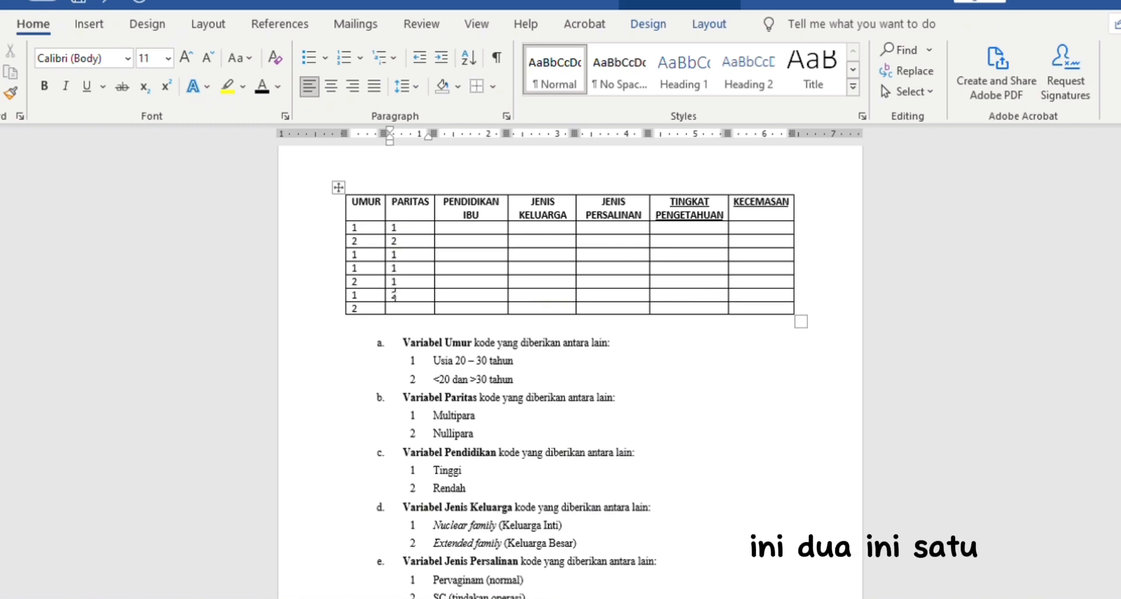
type("1")
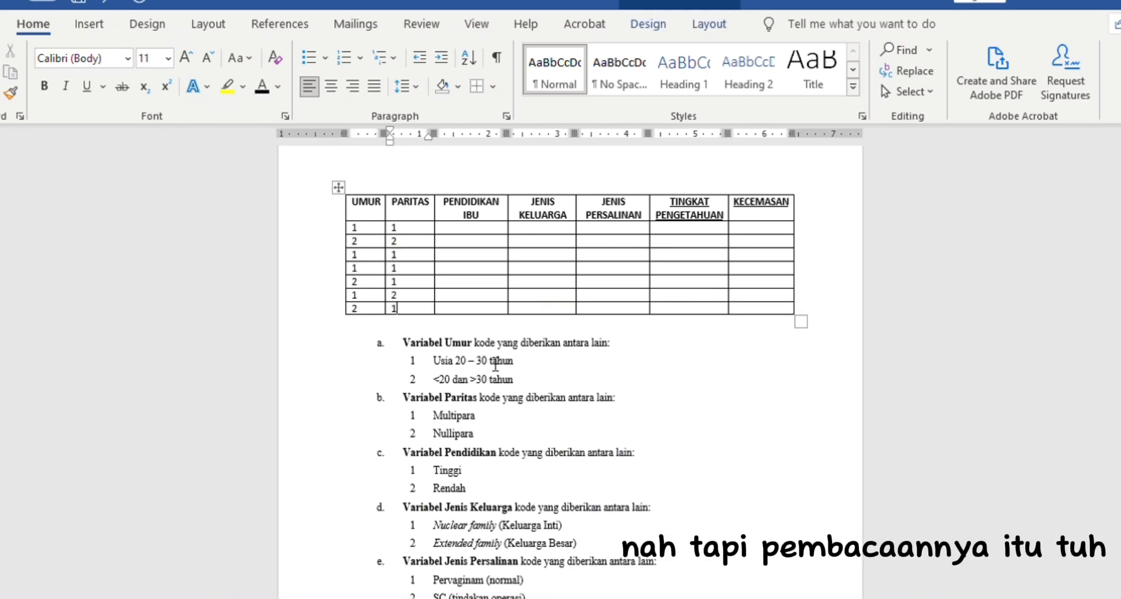
key("Up")
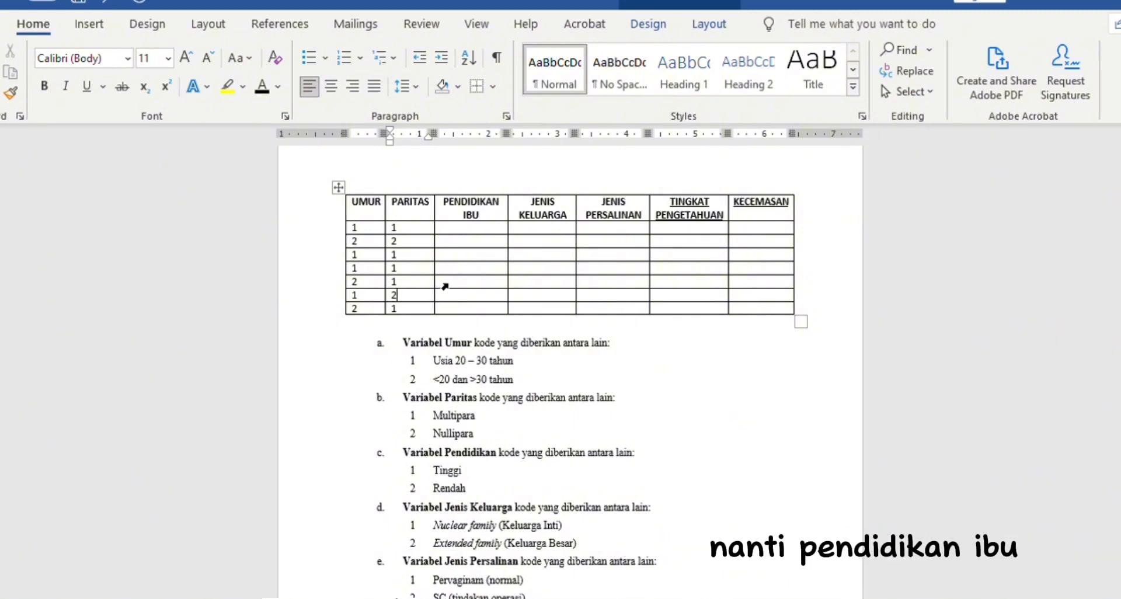
Fill the PENDIDIKAN IBU column with the codes 1, 2, 2, 1, 1, 1, 2 from the first data row down.
left_click(476, 229)
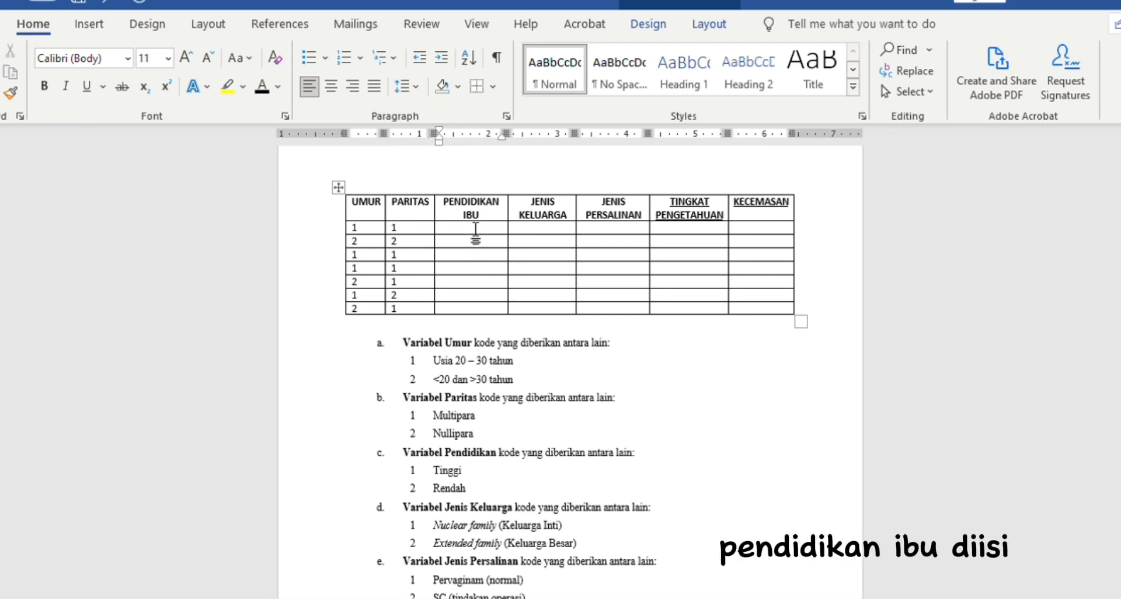
type("1")
key("Down")
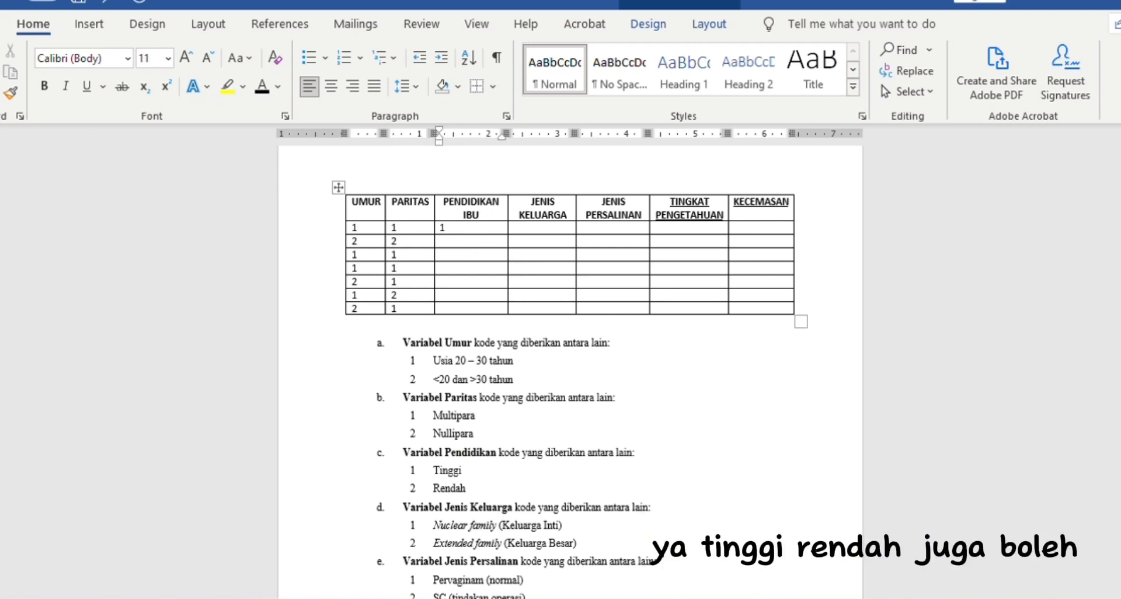
type("2")
key("Down")
type("1")
key("Down")
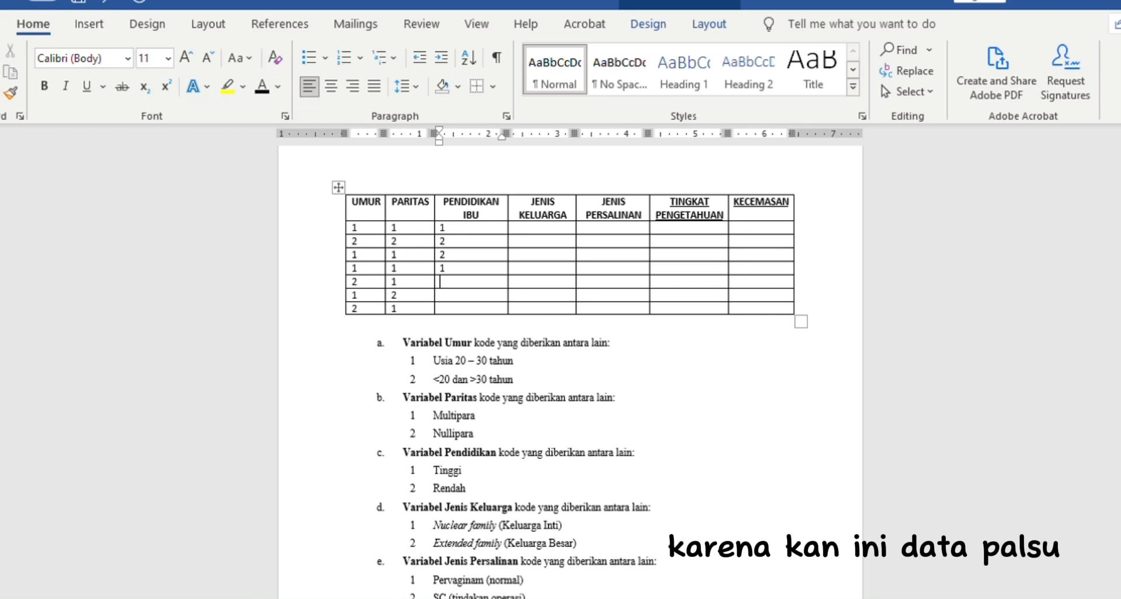
key("Down")
type("2")
key("Up")
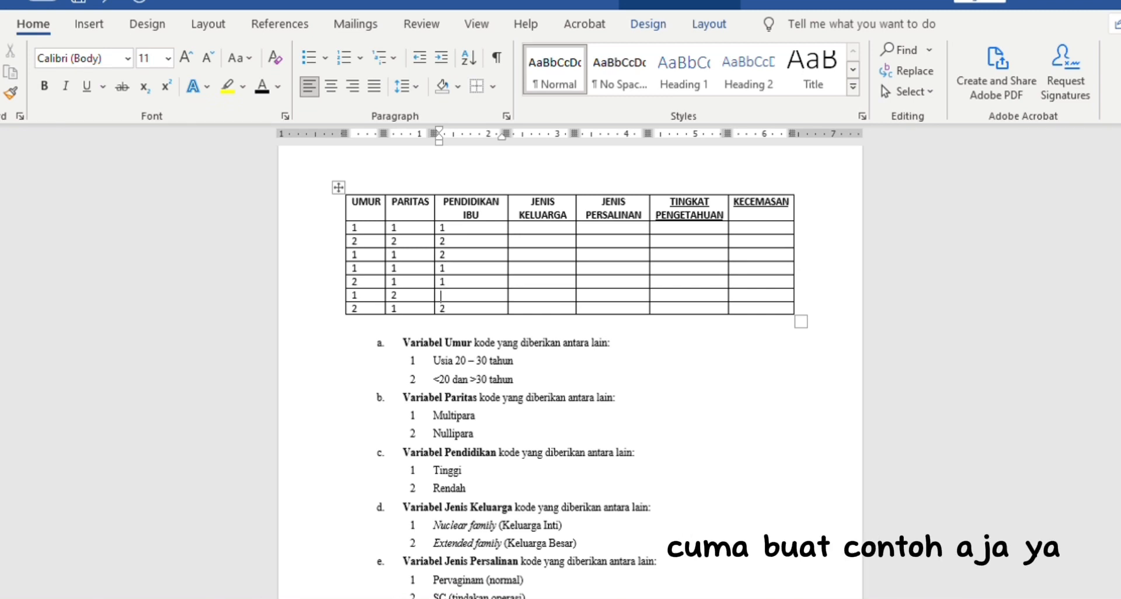
type("3")
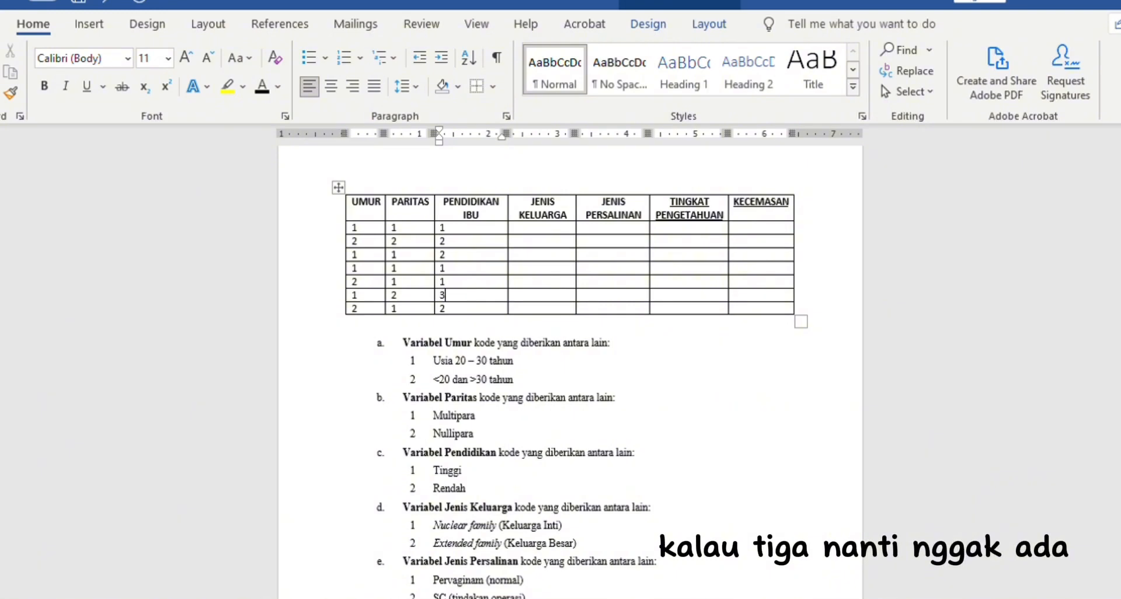
key("BackSpace")
type("1")
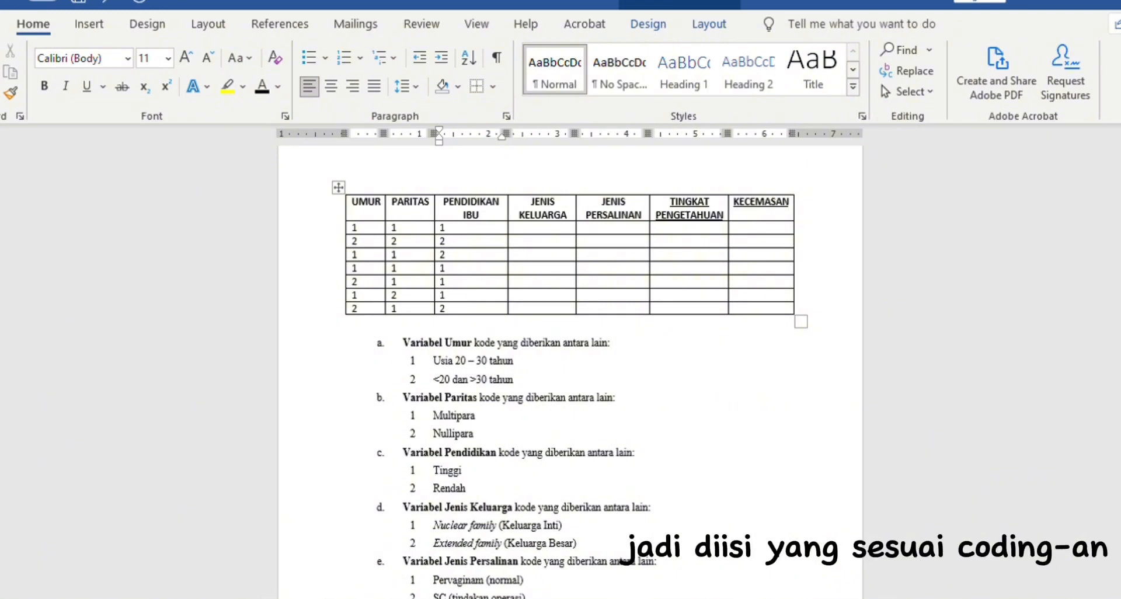
Fill the JENIS KELUARGA column with the codes 2, 2, 1, 2, 1, 2, 1 from the first data row down.
left_click(533, 227)
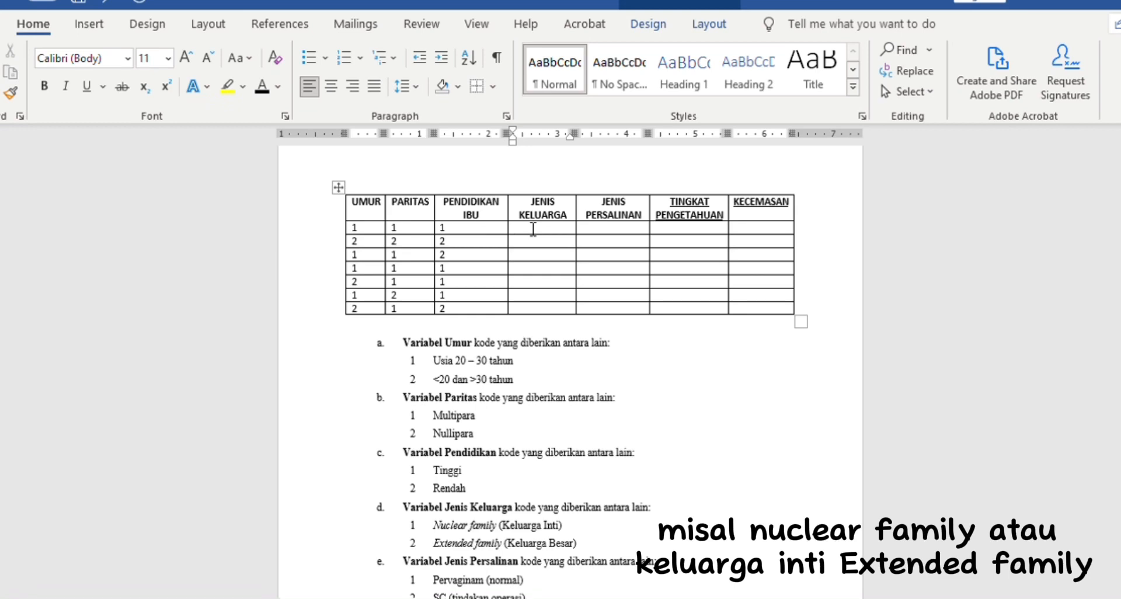
type("2")
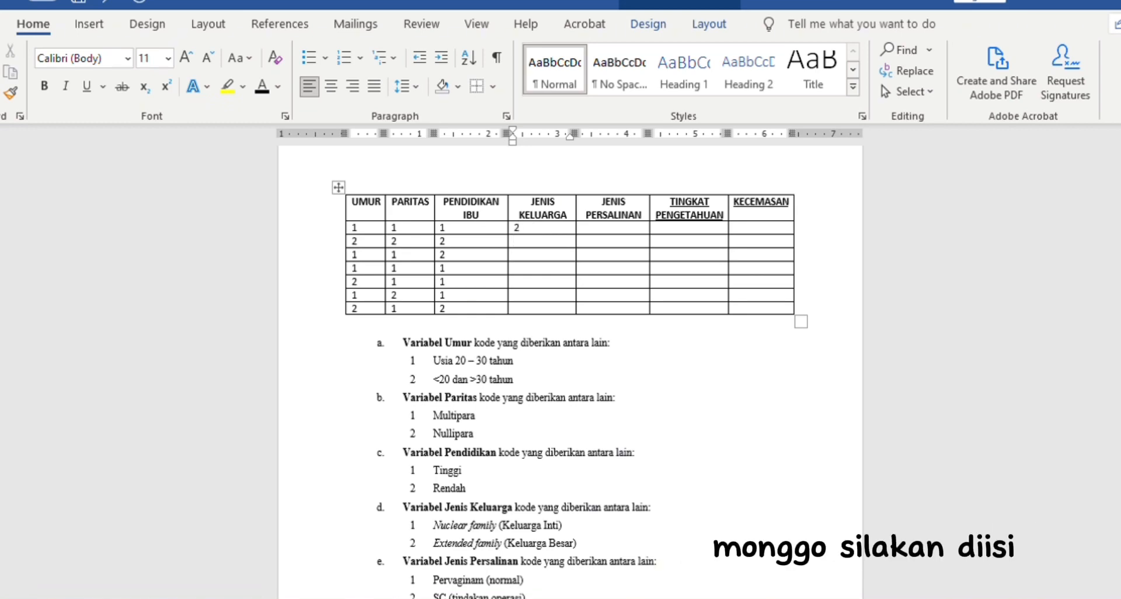
key("Down")
type("2")
key("Down")
type("1")
key("Down")
type("2")
key("Down")
type("1")
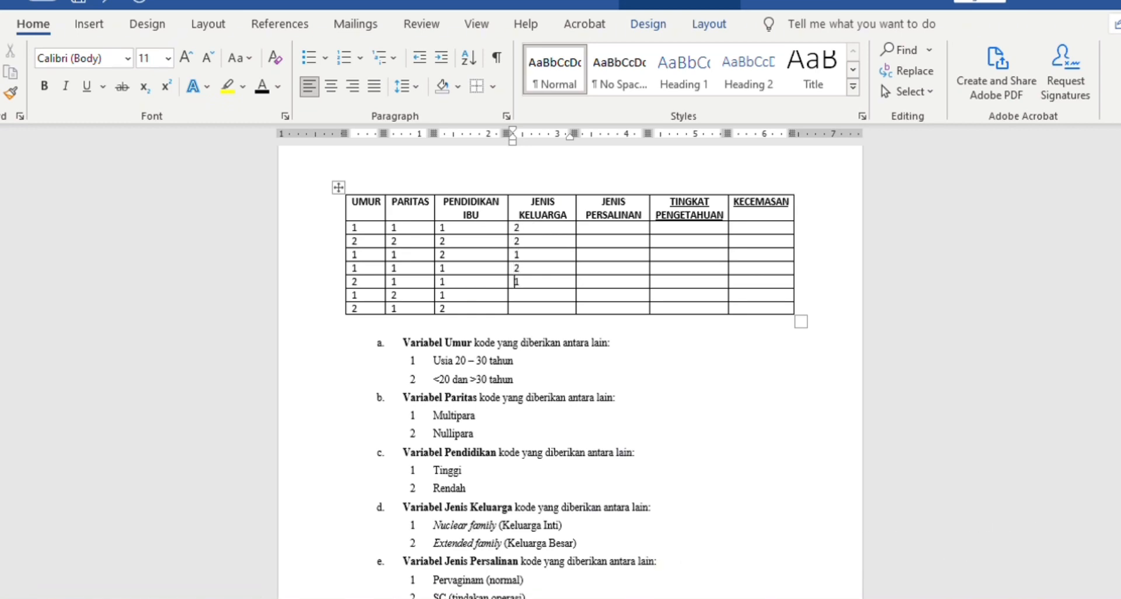
key("Down")
type("2")
key("Down")
type("1")
key("Down")
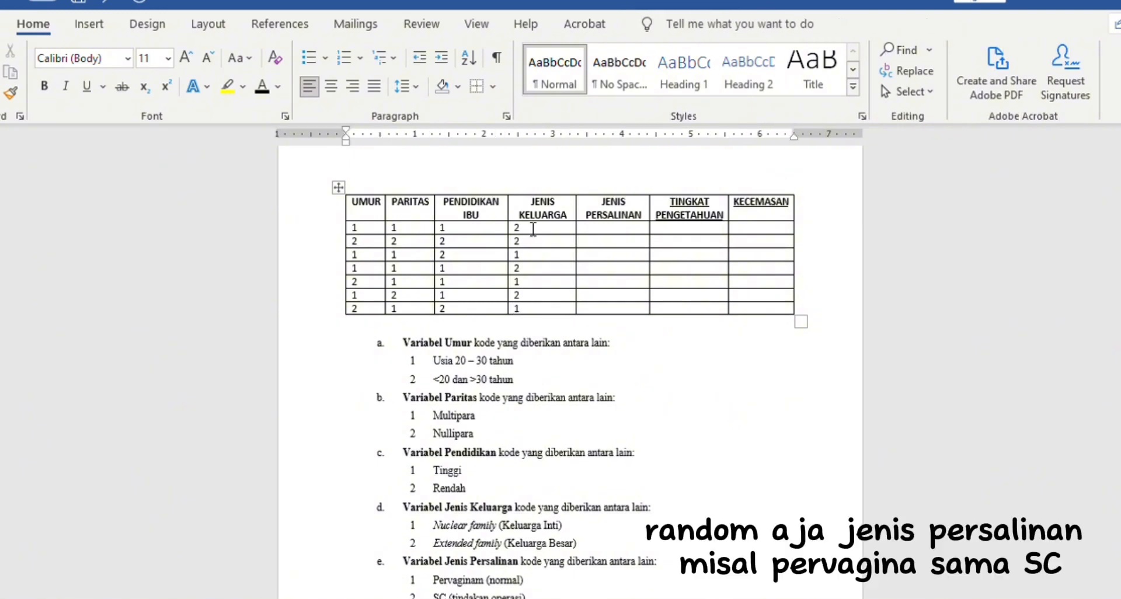
Fill the JENIS PERSALINAN column with 1 in every data row except the sixth, which gets 2.
left_click(602, 231)
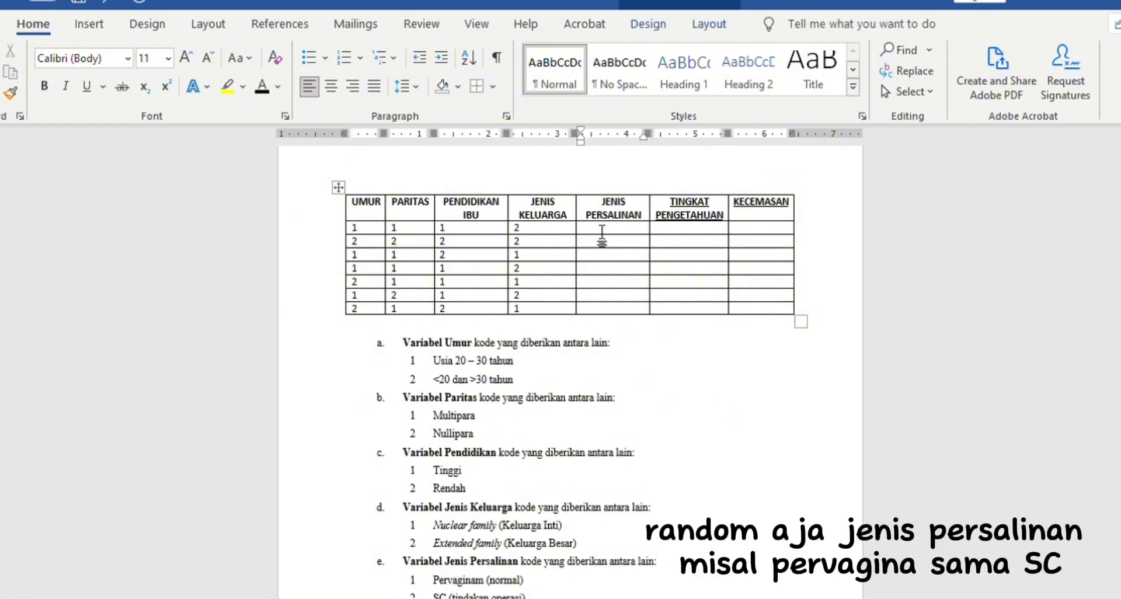
type("1")
key("Down")
type("1")
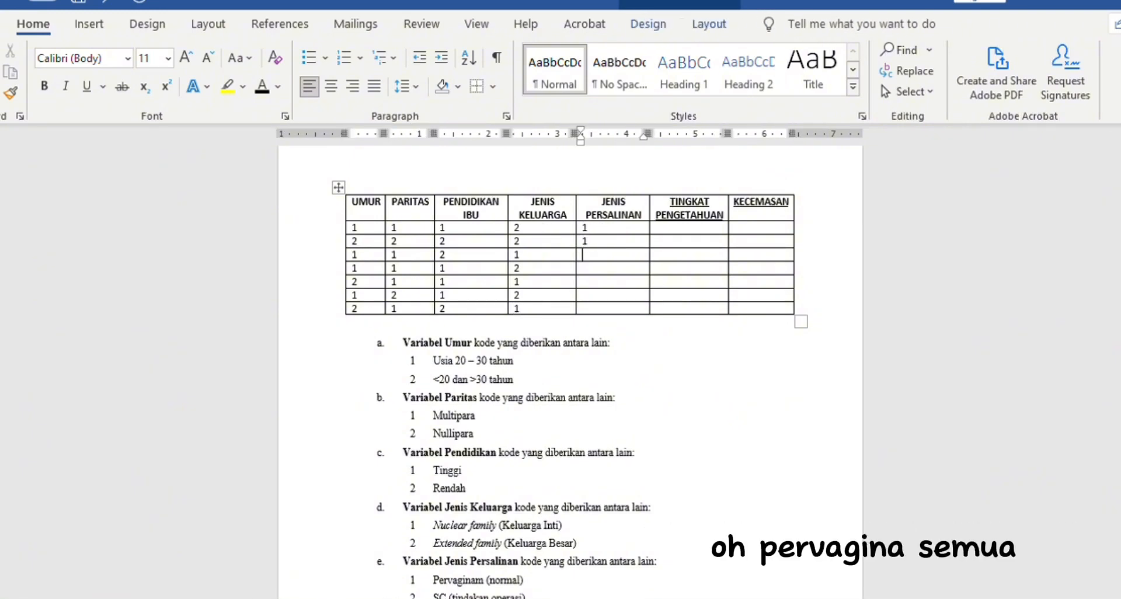
type("1")
key("Down")
type("1")
key("Down")
type("1")
key("Down")
type("2")
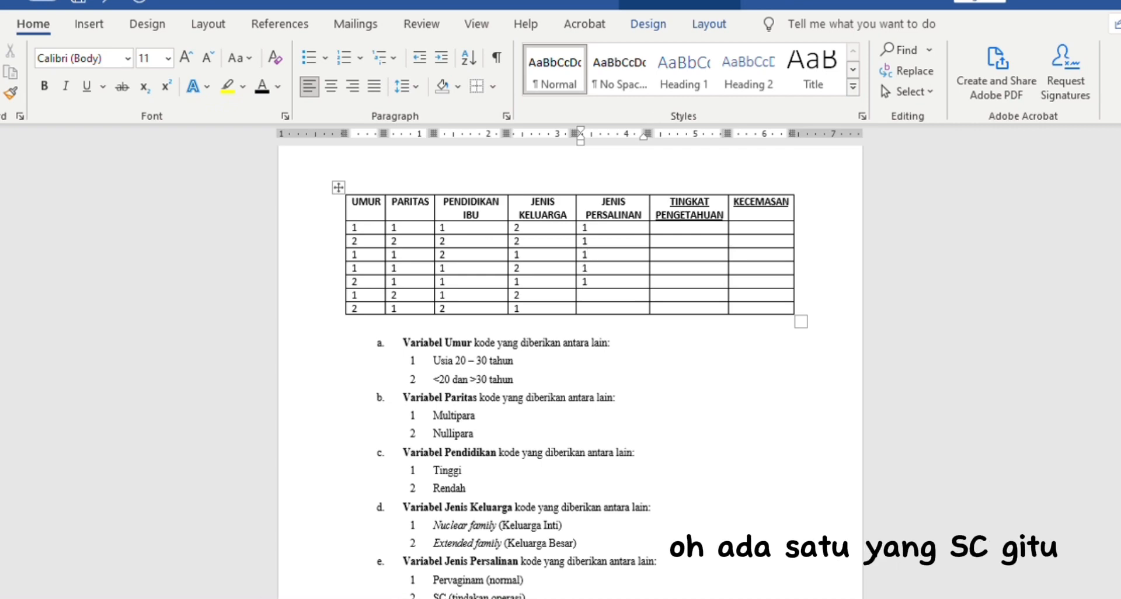
key("Down")
type("1")
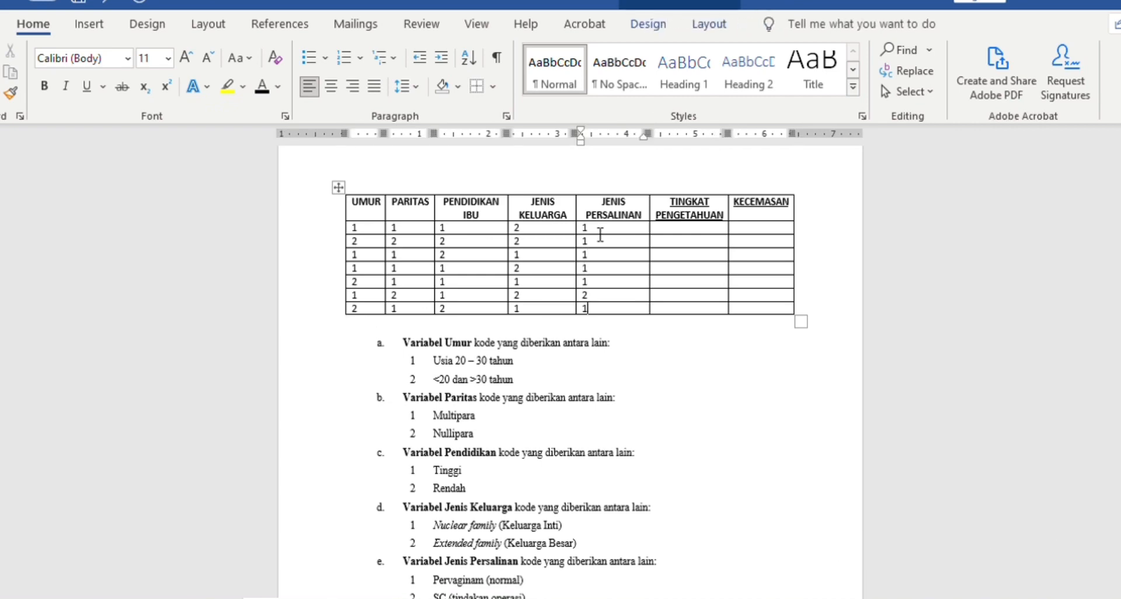
Check the Tingkat Pengetahuan codes, and fill that table column with 1, 2, 1, 3, 3, 2, 1 from the first data row down.
scroll(558, 328, "down", 3)
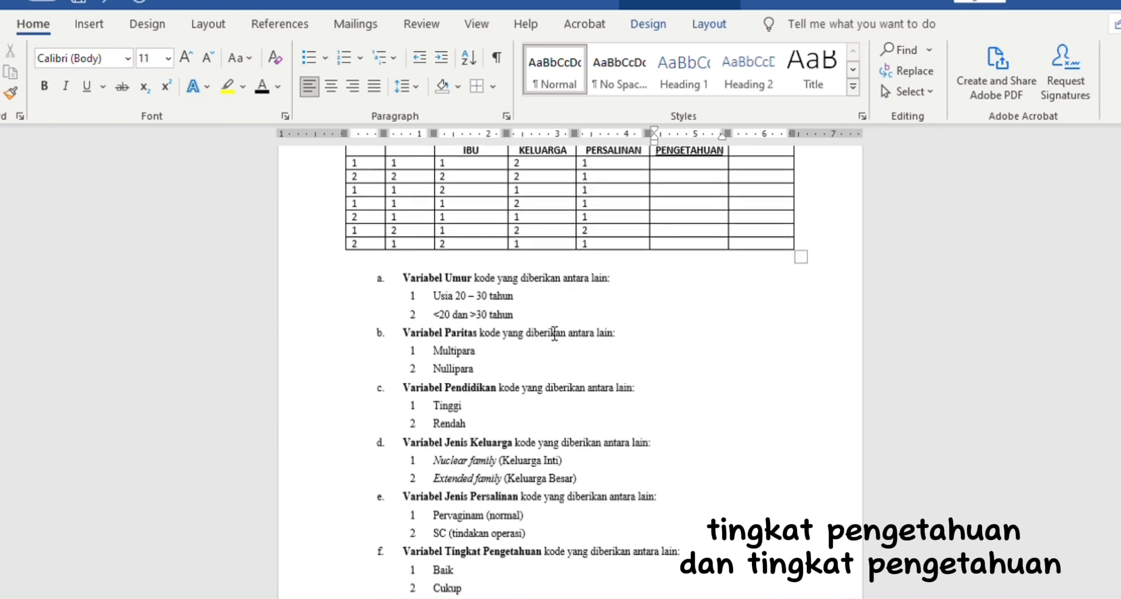
scroll(507, 419, "down", 2)
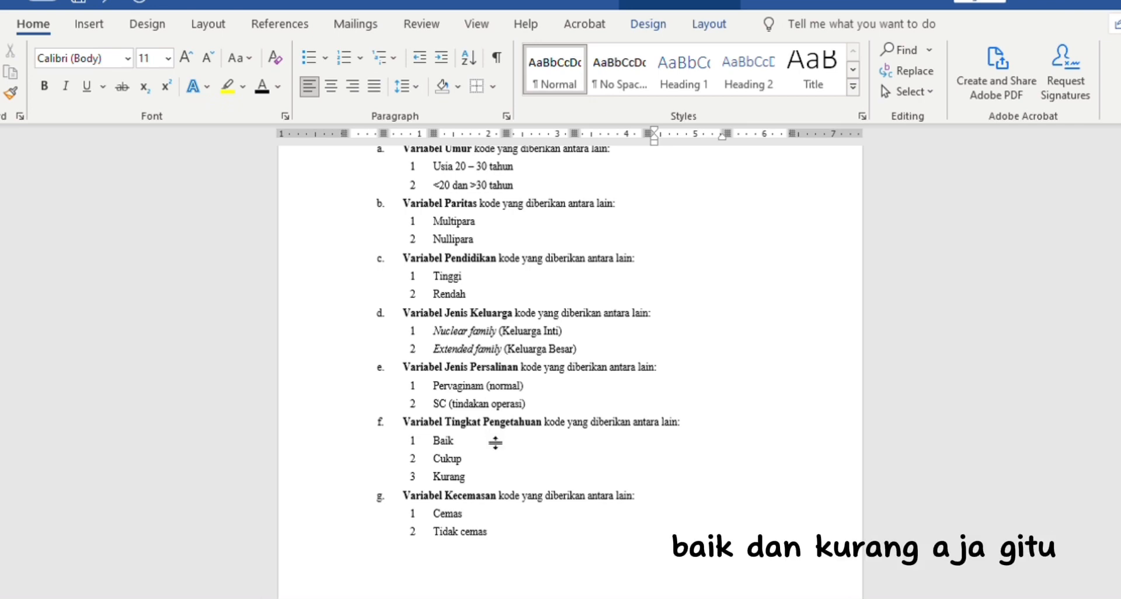
scroll(490, 426, "up", 3)
scroll(531, 403, "down", 2)
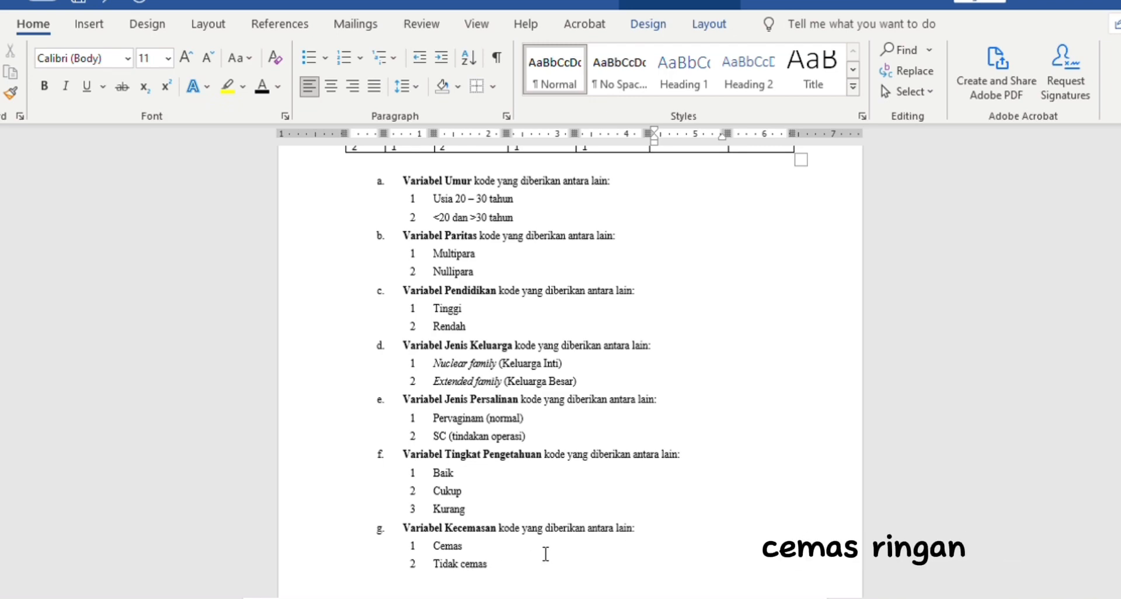
scroll(663, 462, "up", 5)
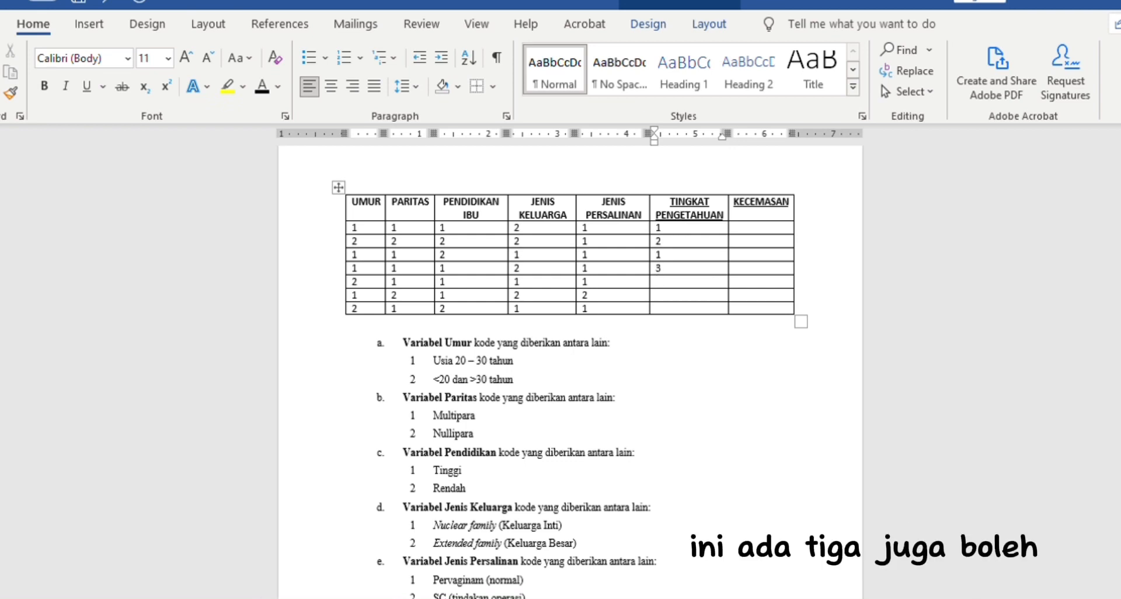
type("3")
key("Down")
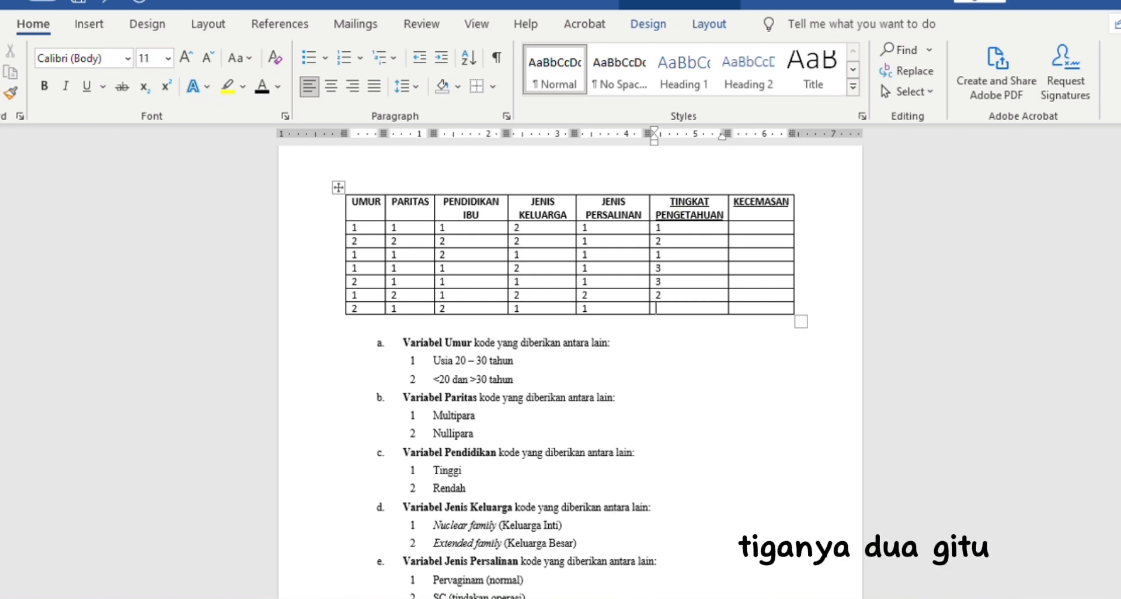
type("1")
key("Down")
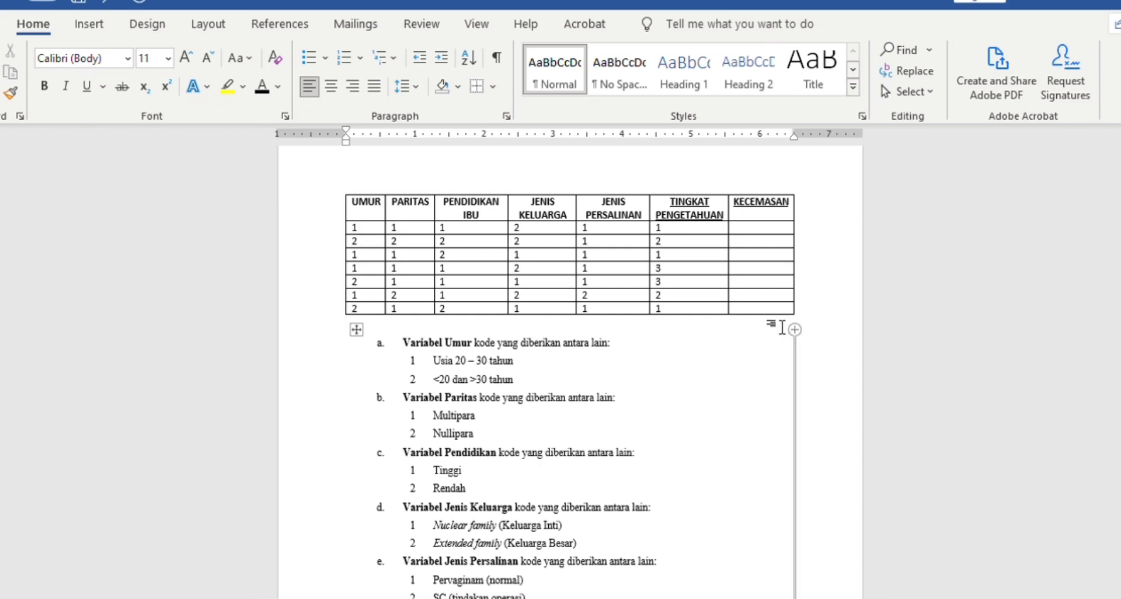
Fill the KECEMASAN column with the codes 1, 1, 2, 2, 2, 2, 1 from the first data row down.
left_click(754, 229)
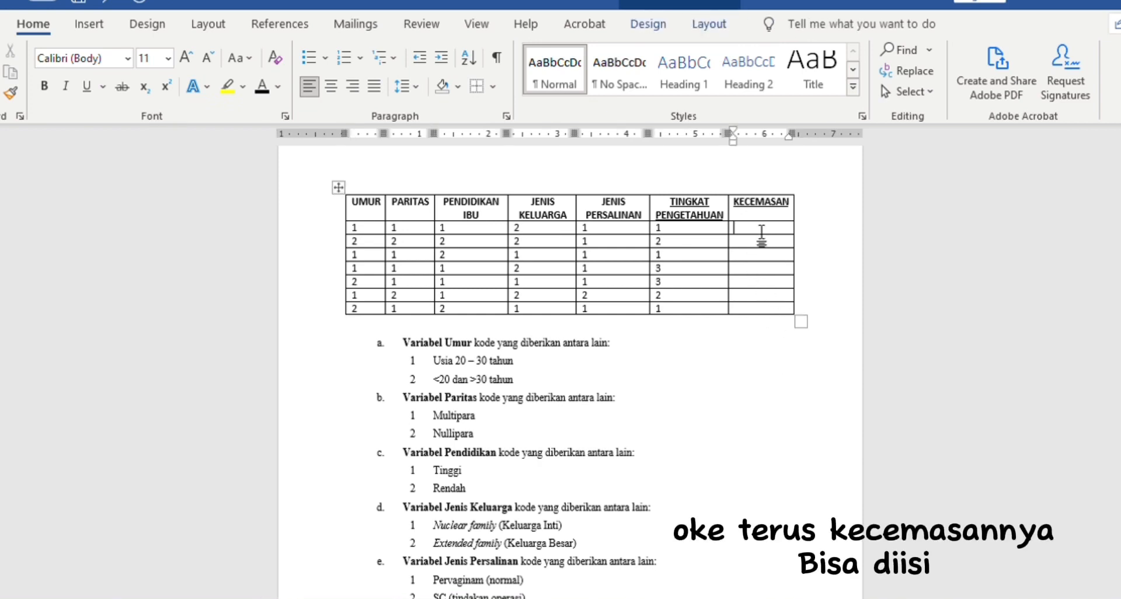
type("1")
key("Down")
type("1 ")
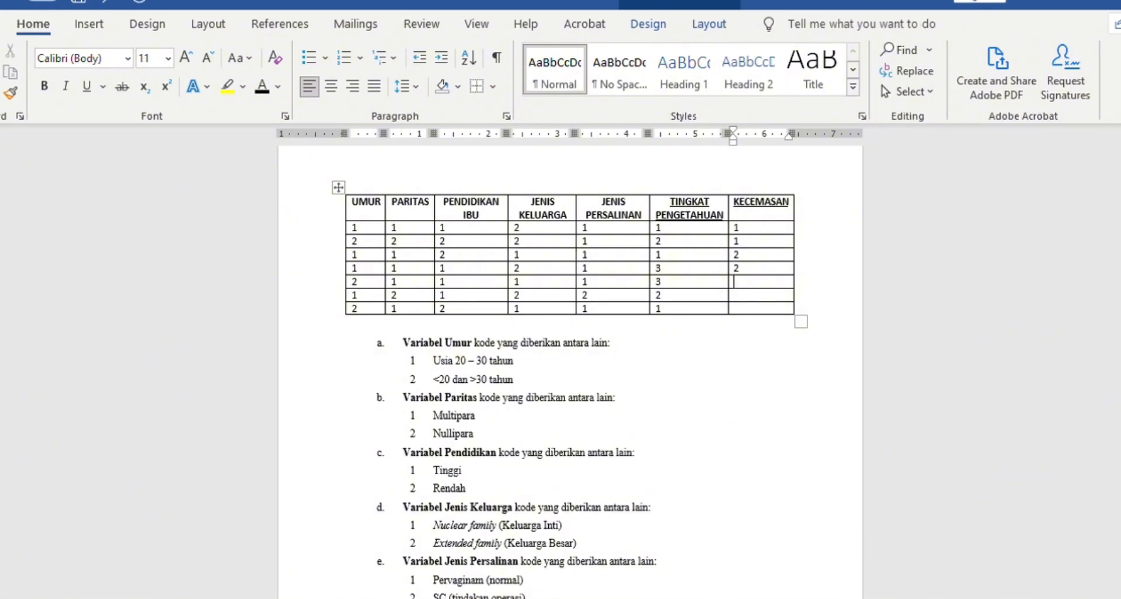
type("2")
key("Down")
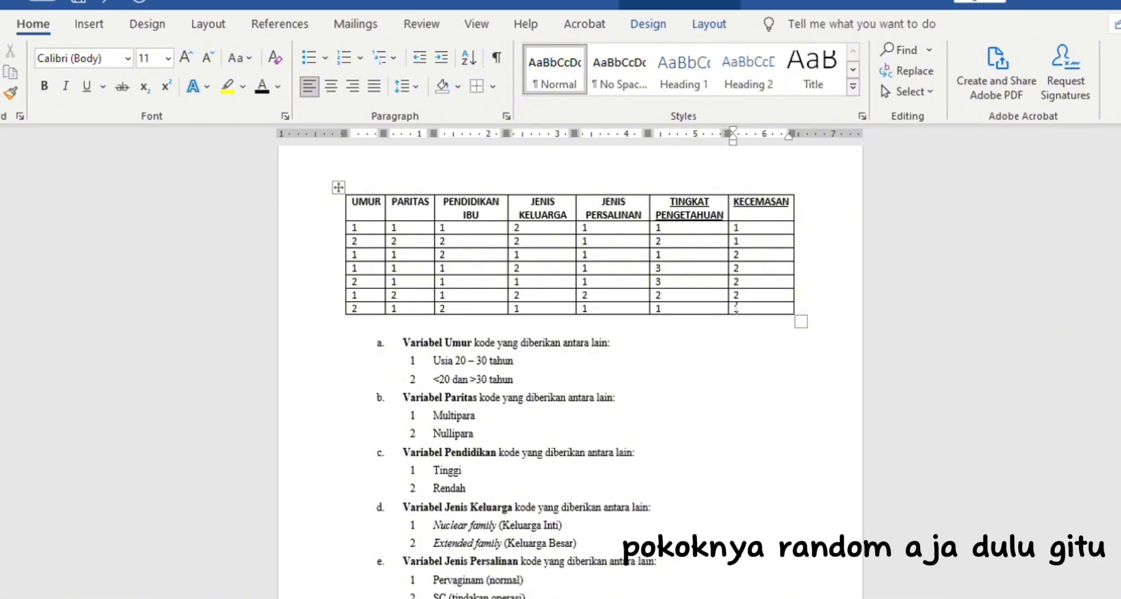
key("Down")
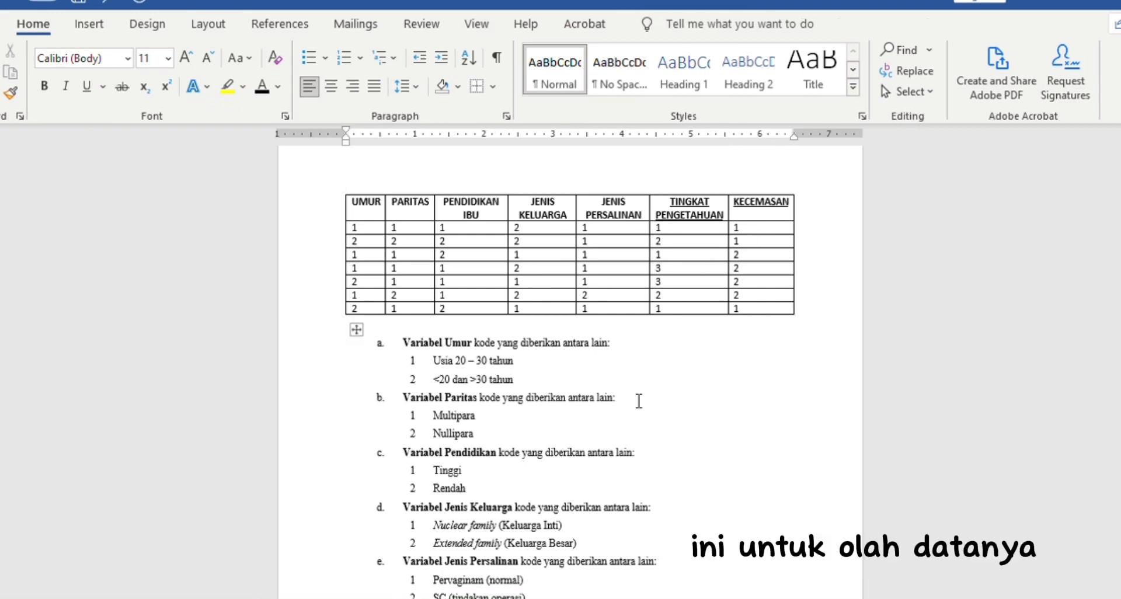
Review the completed data table and the variable code list below it by highlighting them.
left_click_drag(360, 207, 740, 305)
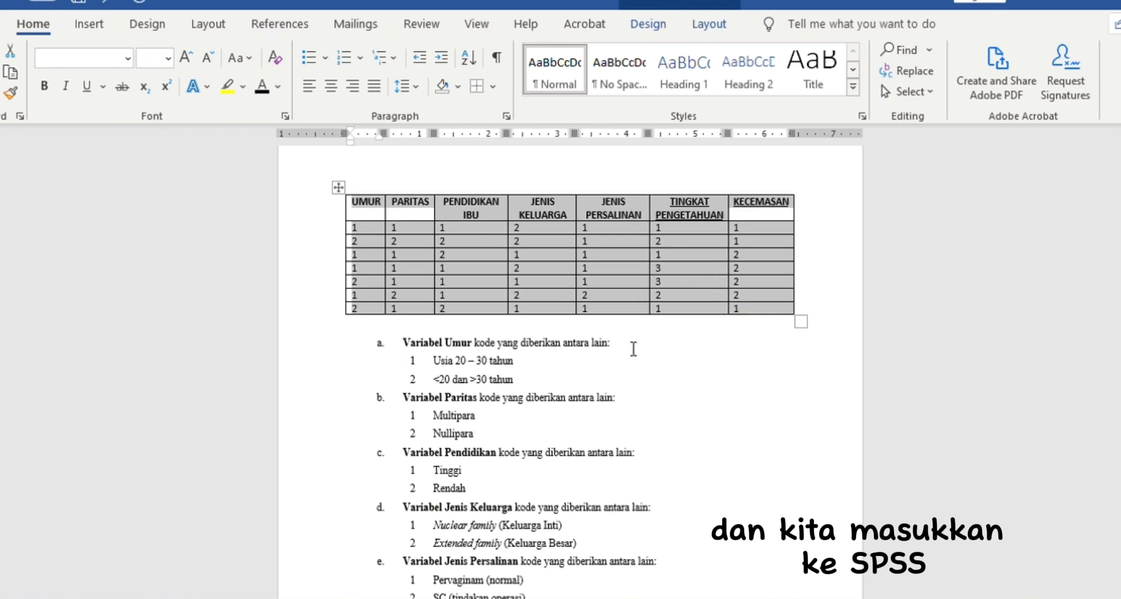
scroll(634, 349, "down", 1)
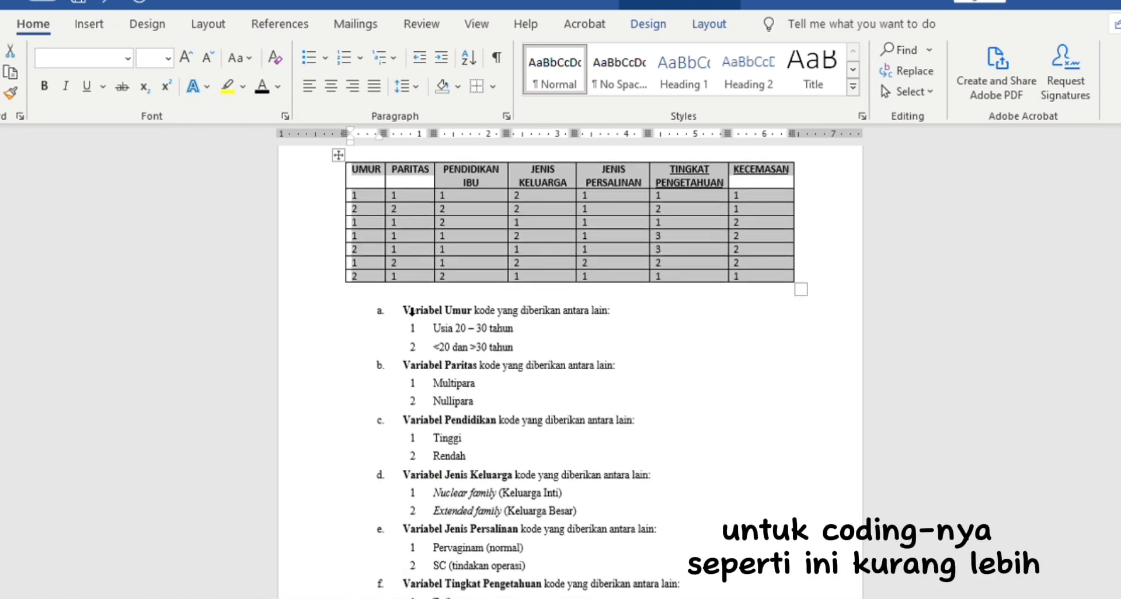
left_click_drag(412, 312, 487, 365)
scroll(513, 400, "down", 3)
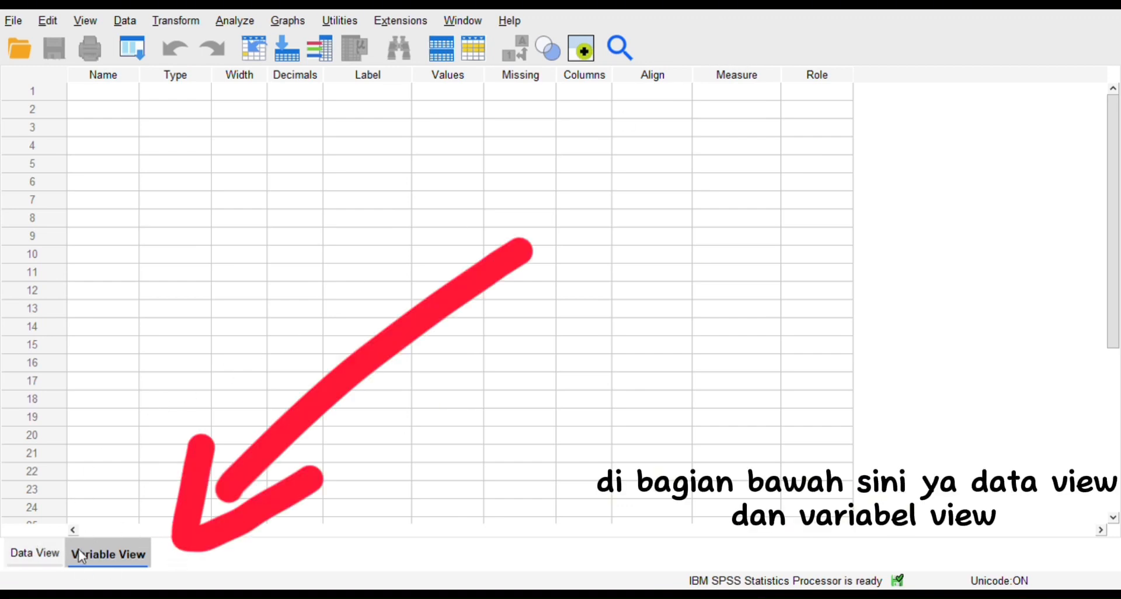
Switch to SPSS and examine the layout of the empty Data View and Variable View.
left_click(33, 562)
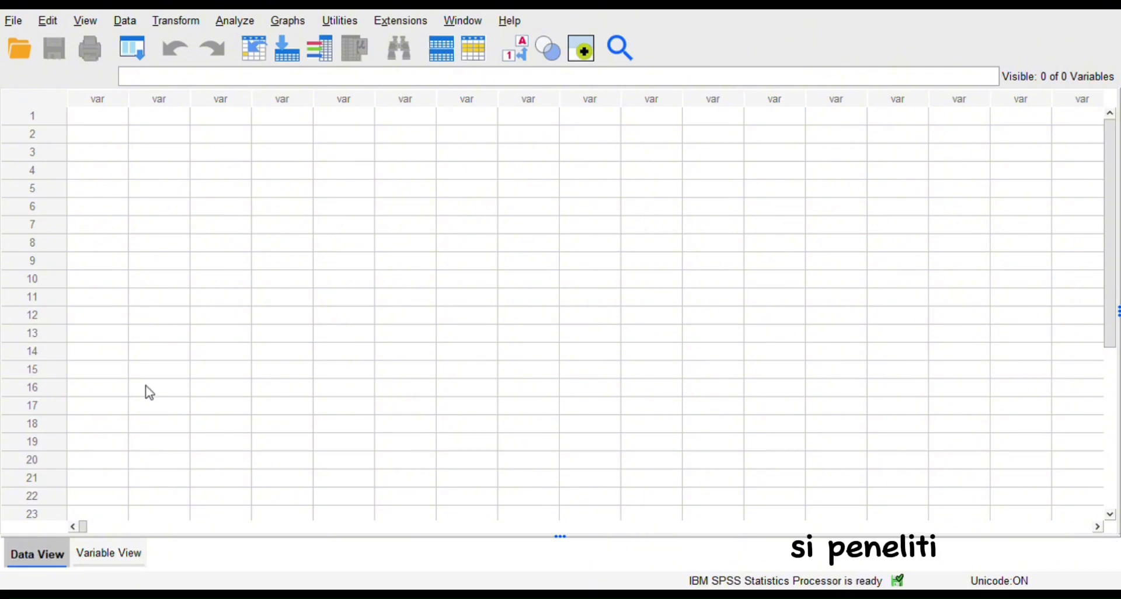
left_click(115, 560)
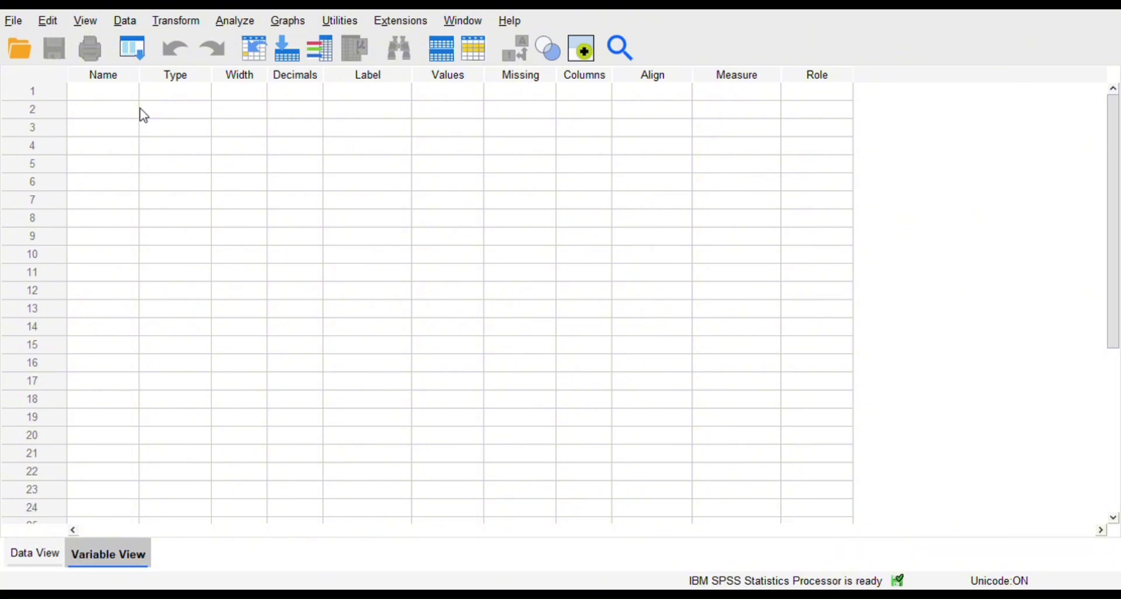
left_click(18, 550)
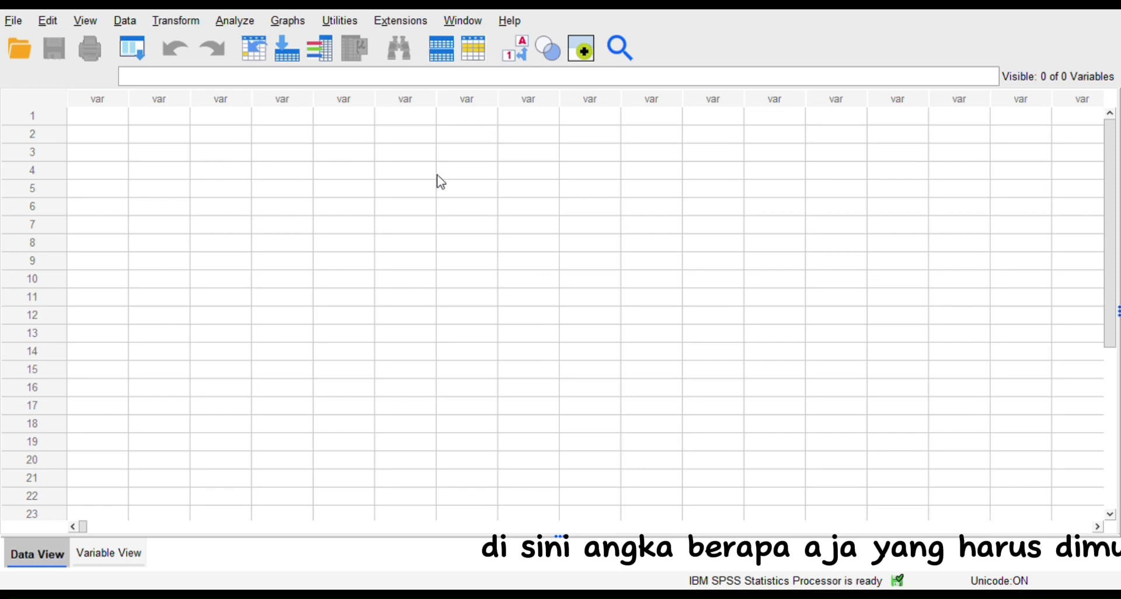
left_click(93, 560)
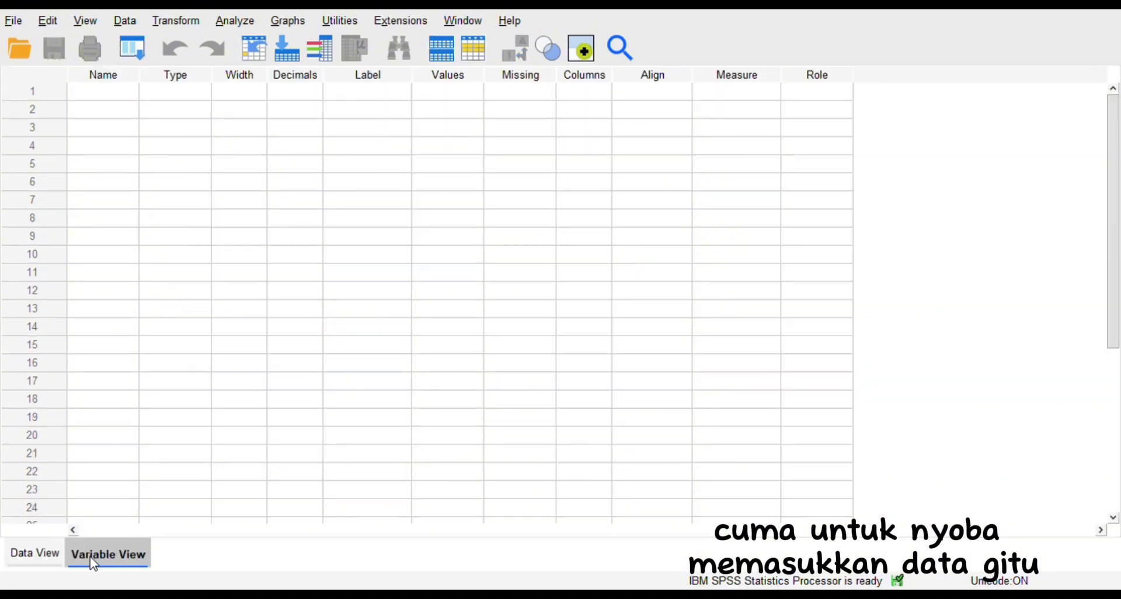
left_click(104, 95)
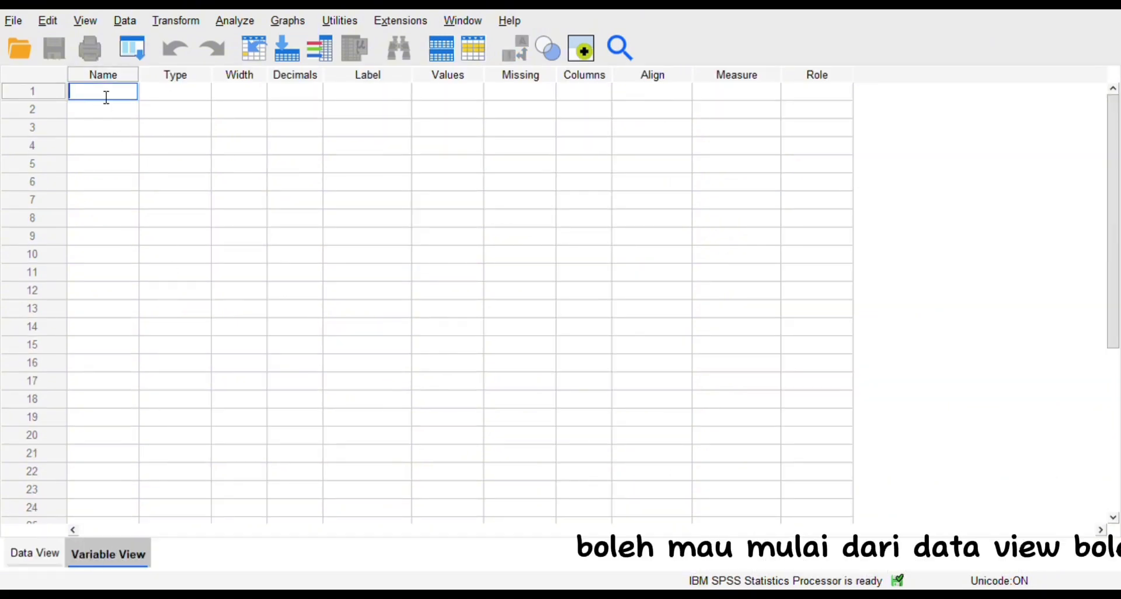
left_click(14, 564)
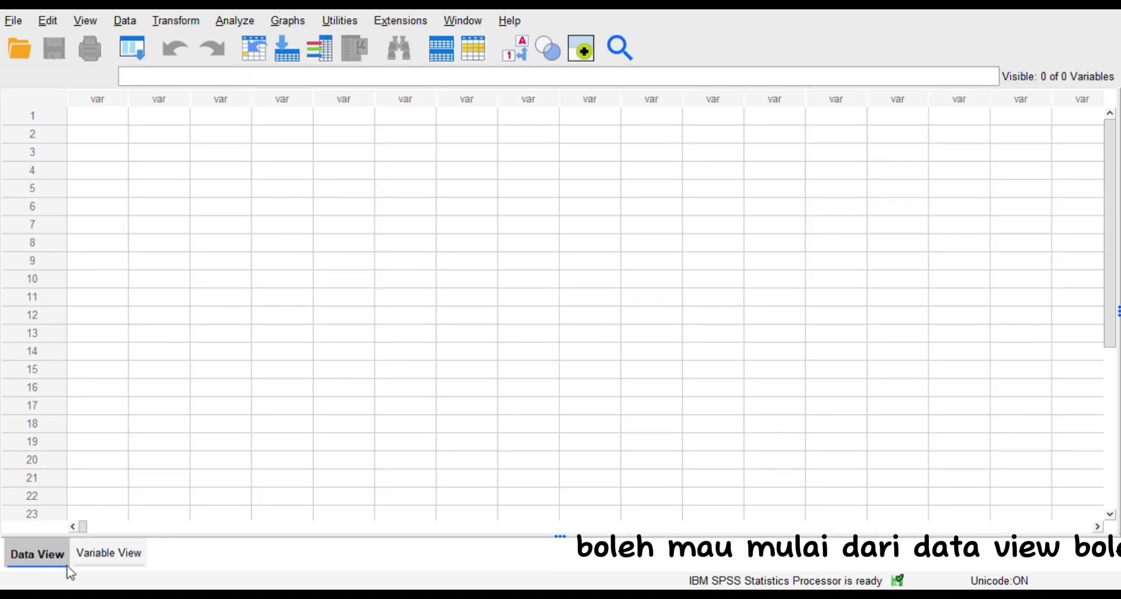
In Variable View, define the first two variables with the names Umur and paritas.
left_click(108, 555)
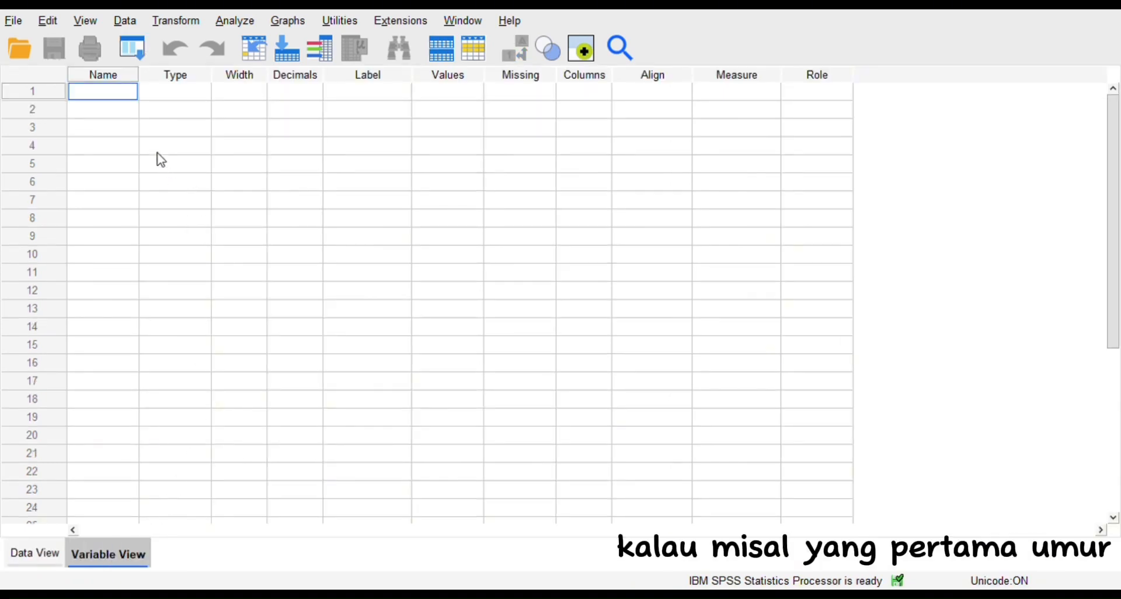
type("Umur")
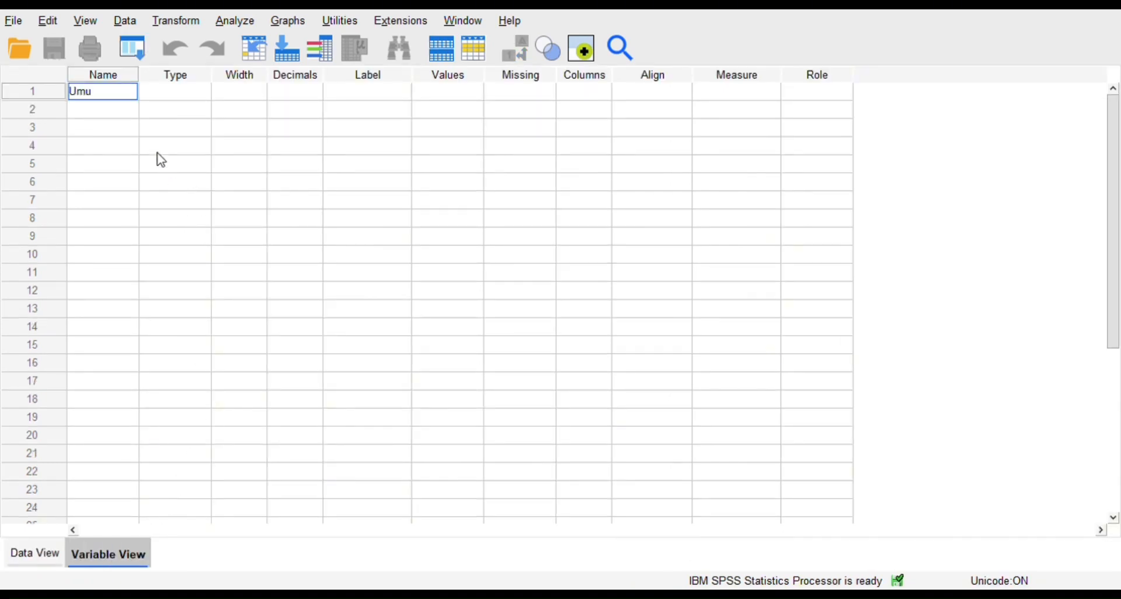
key("Return")
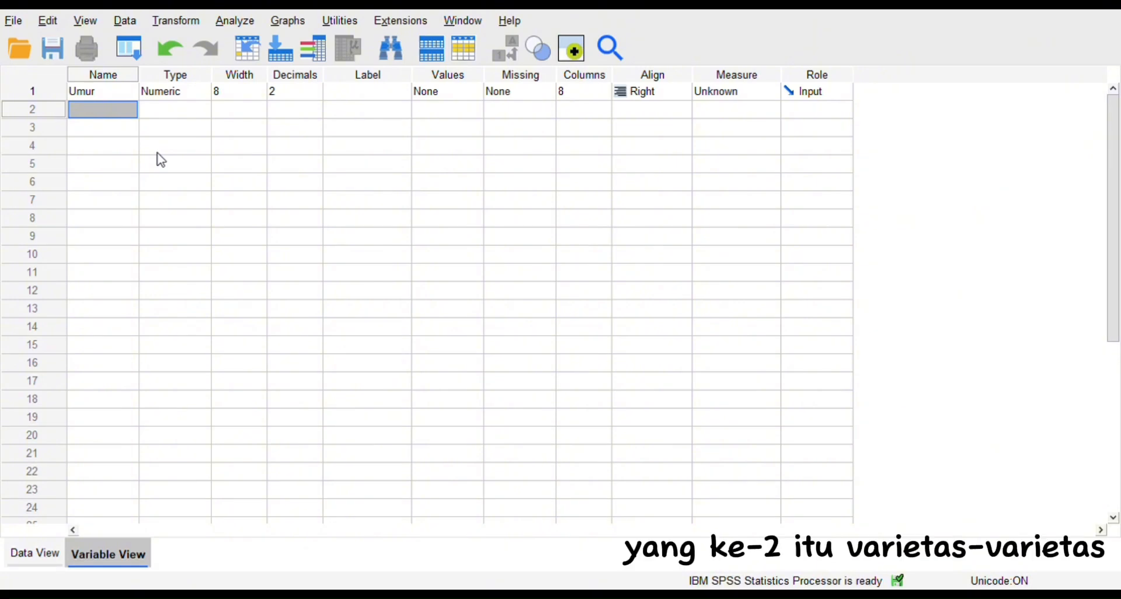
type("pa")
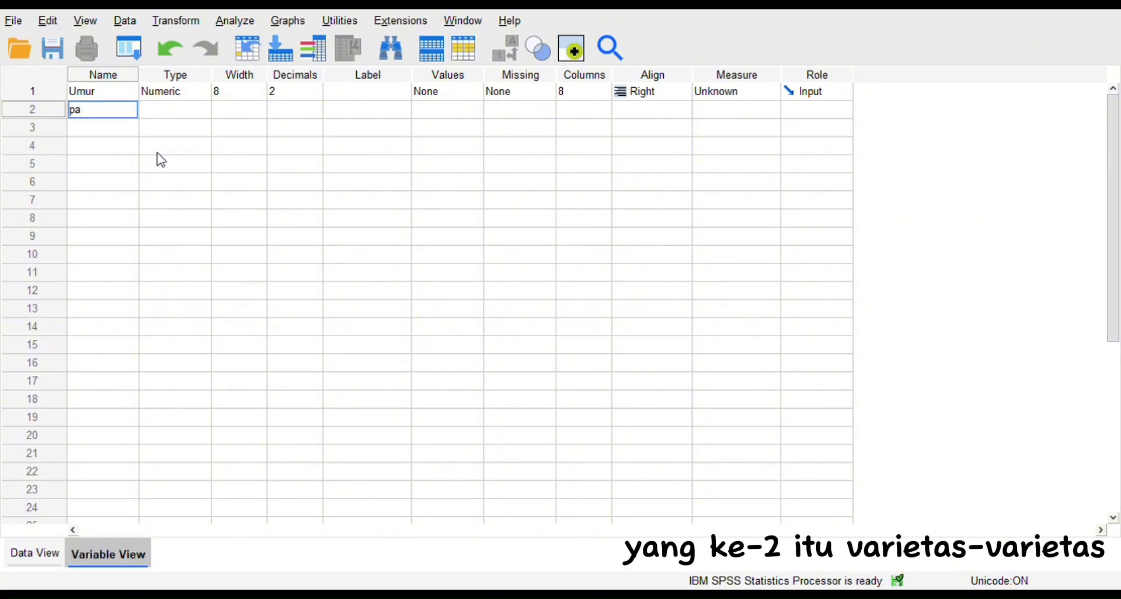
type("ritas")
key("Return")
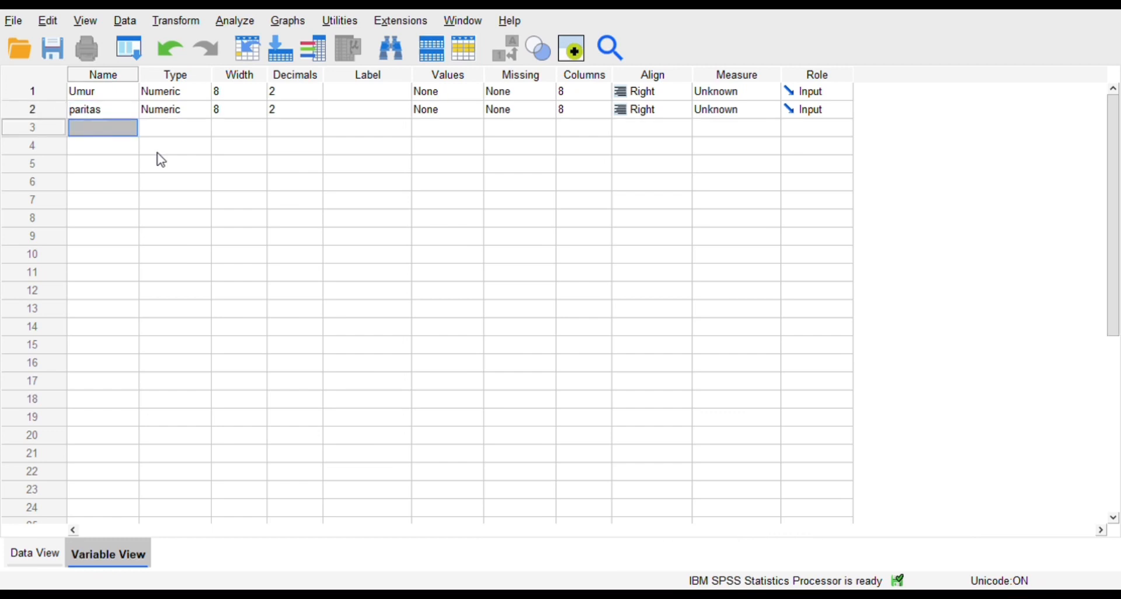
Try to name the third variable "Pendidikan ibu", with a space between the words.
type("Pendid")
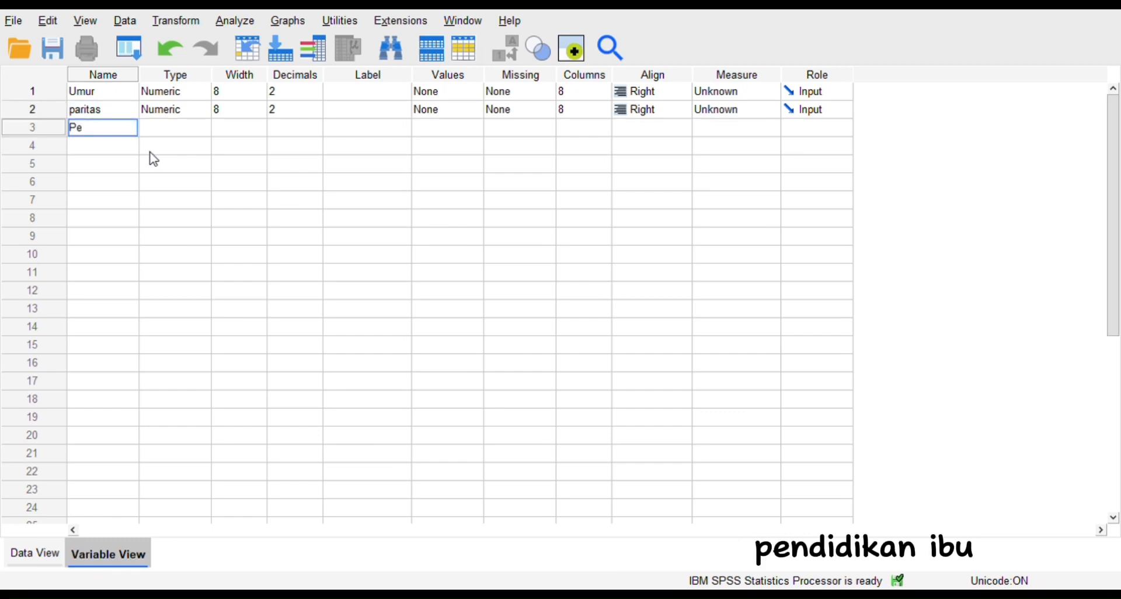
type("ikan ibu")
left_click(133, 148)
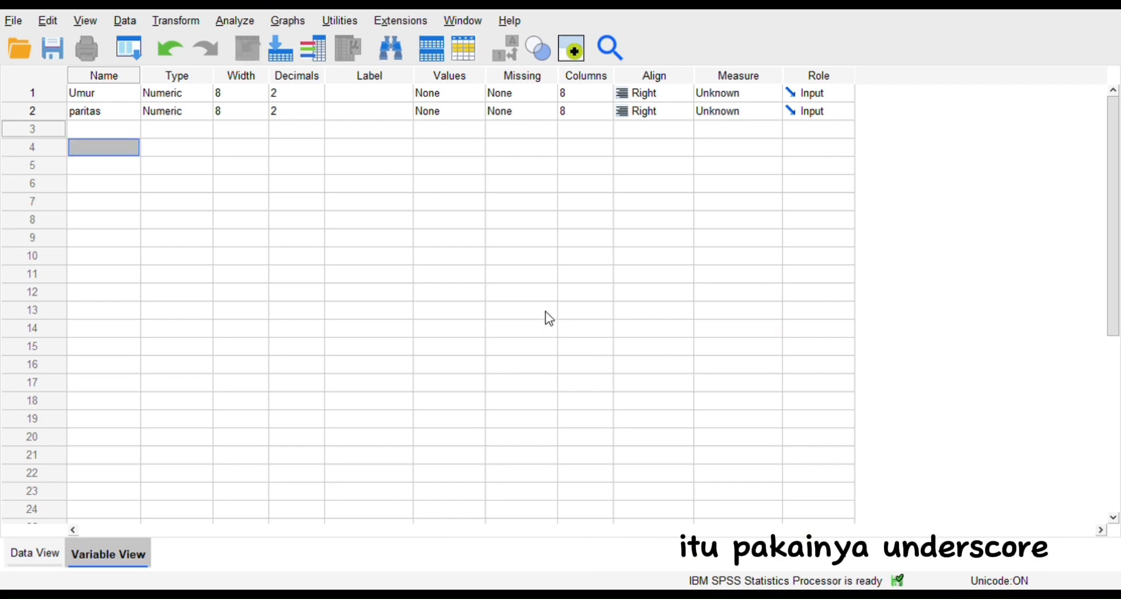
Name the third variable Pendidikan_Ibu and the fourth variable Jenis_Keluarga, using underscores instead of spaces.
left_click(99, 131)
type("P")
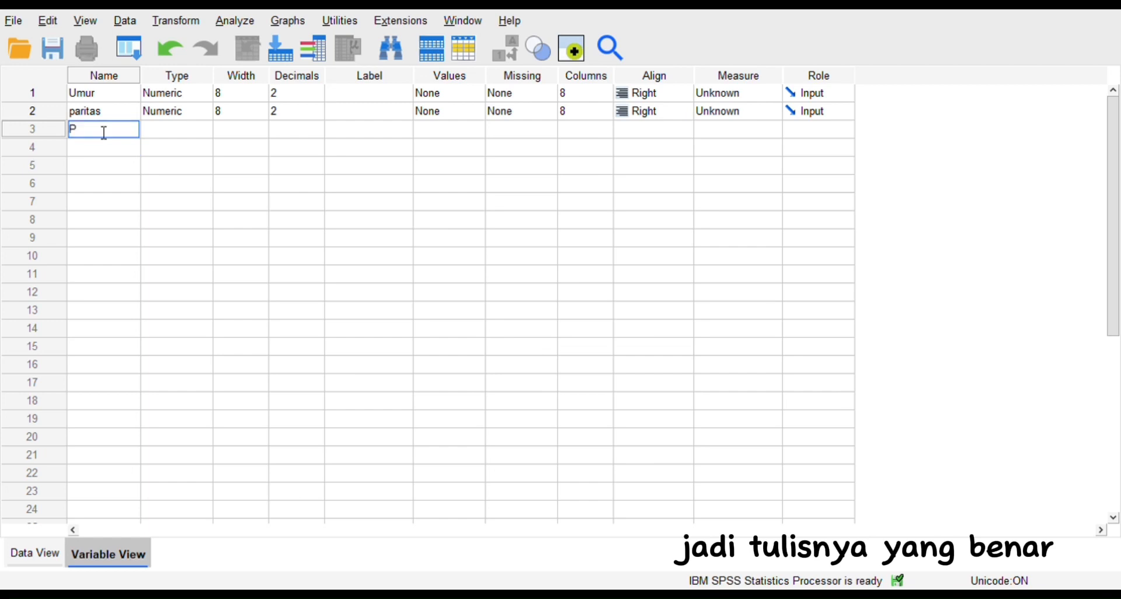
type("endidika")
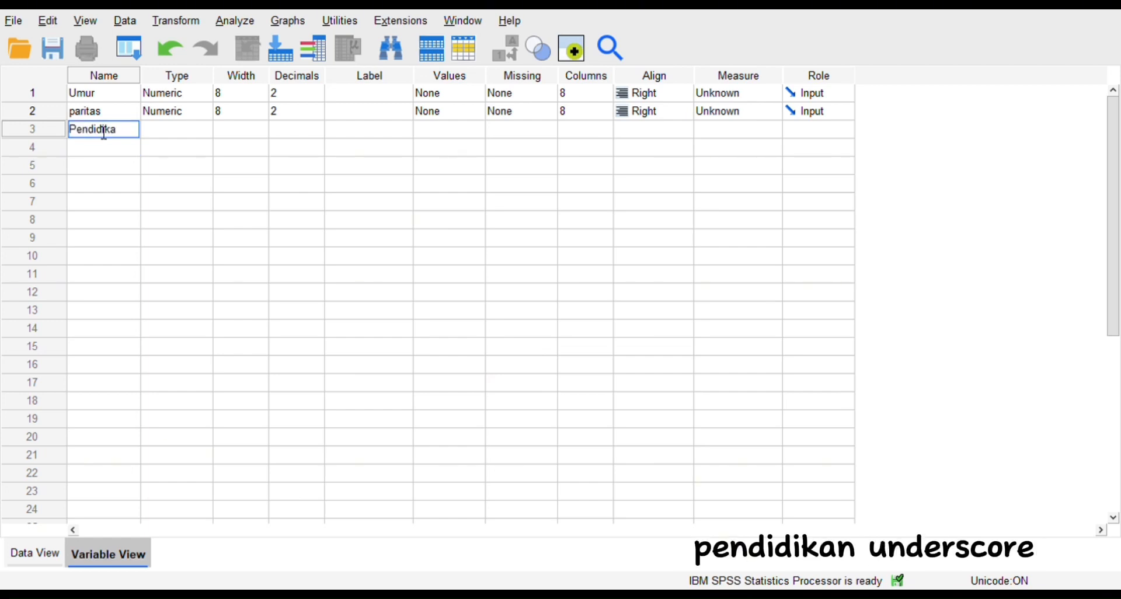
type("n_")
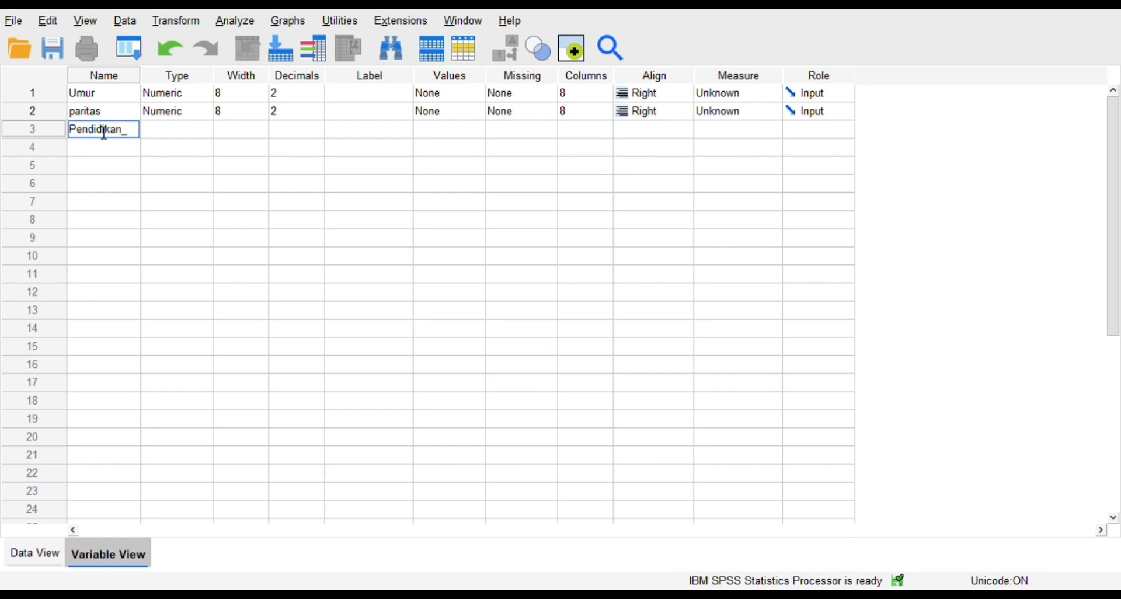
type("Ibu")
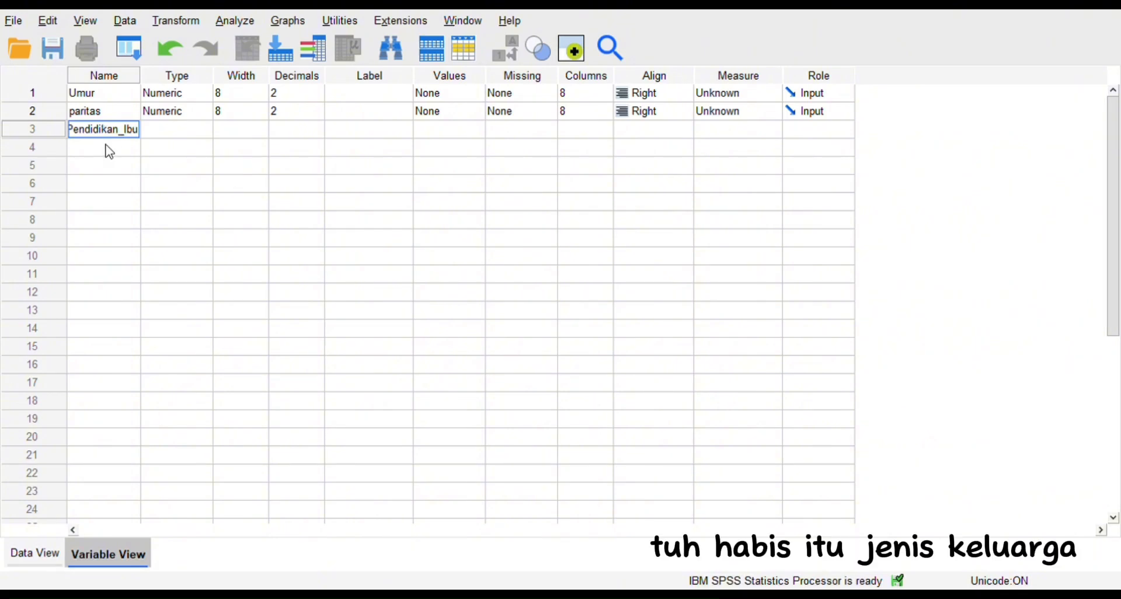
left_click(108, 150)
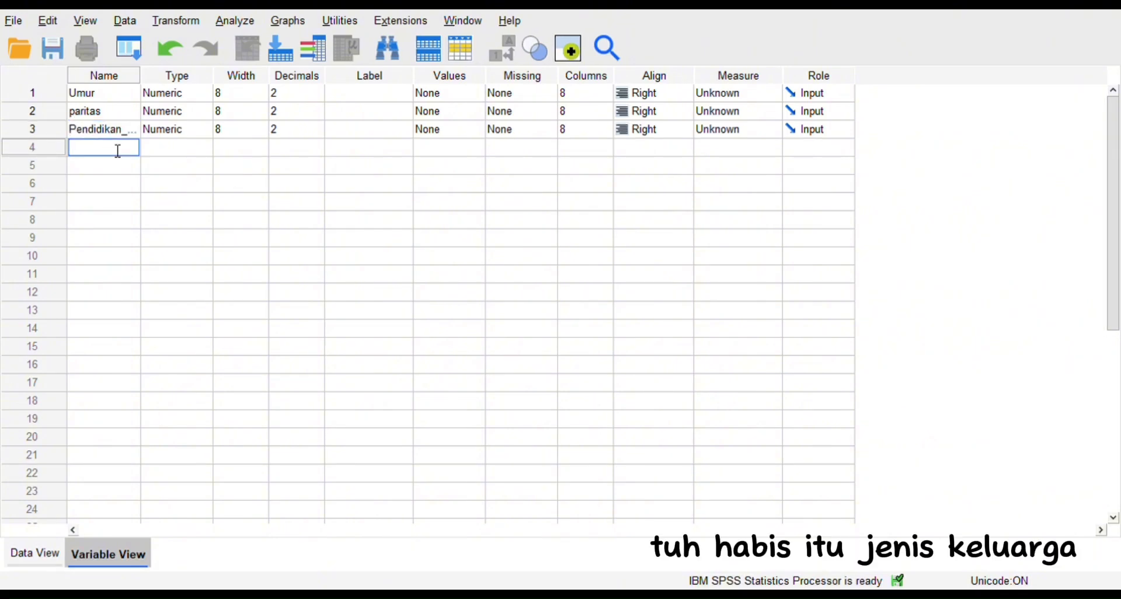
type("Jenis_")
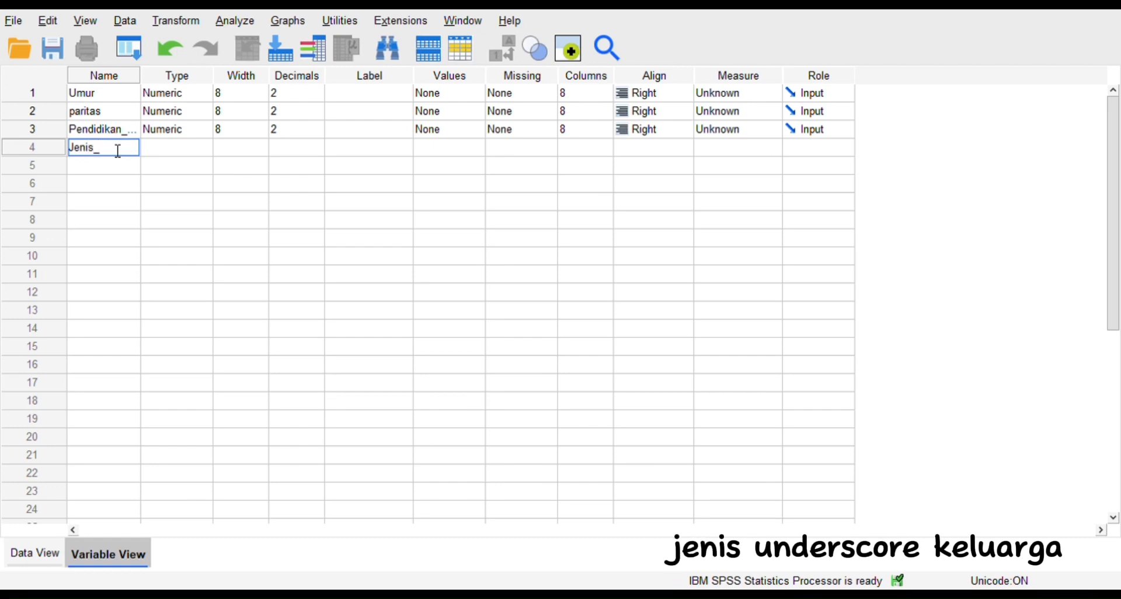
type("Keluarga")
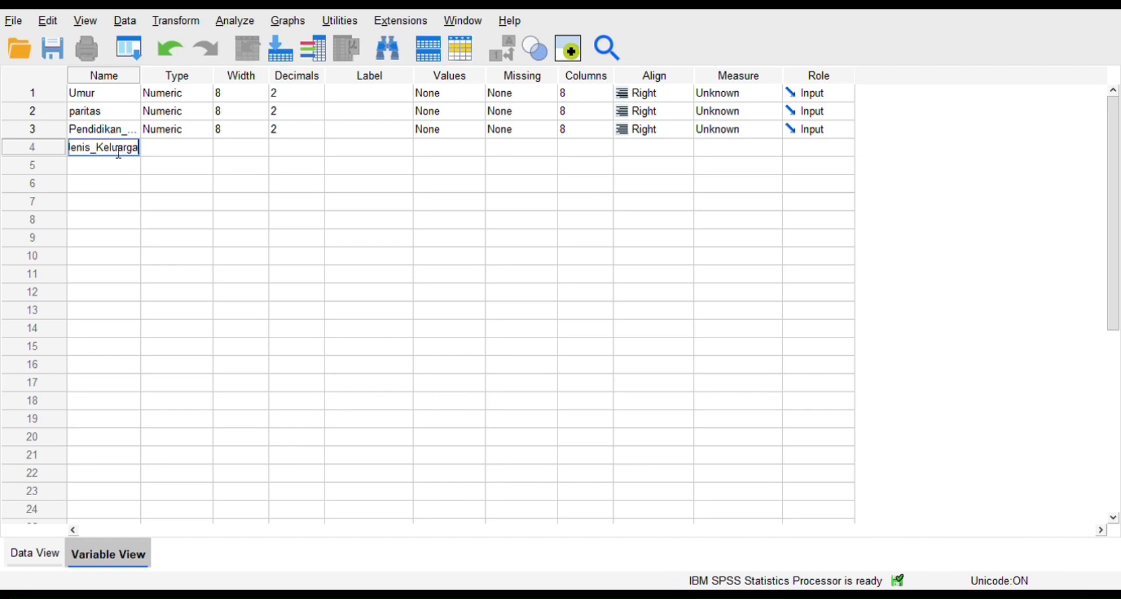
key("Return")
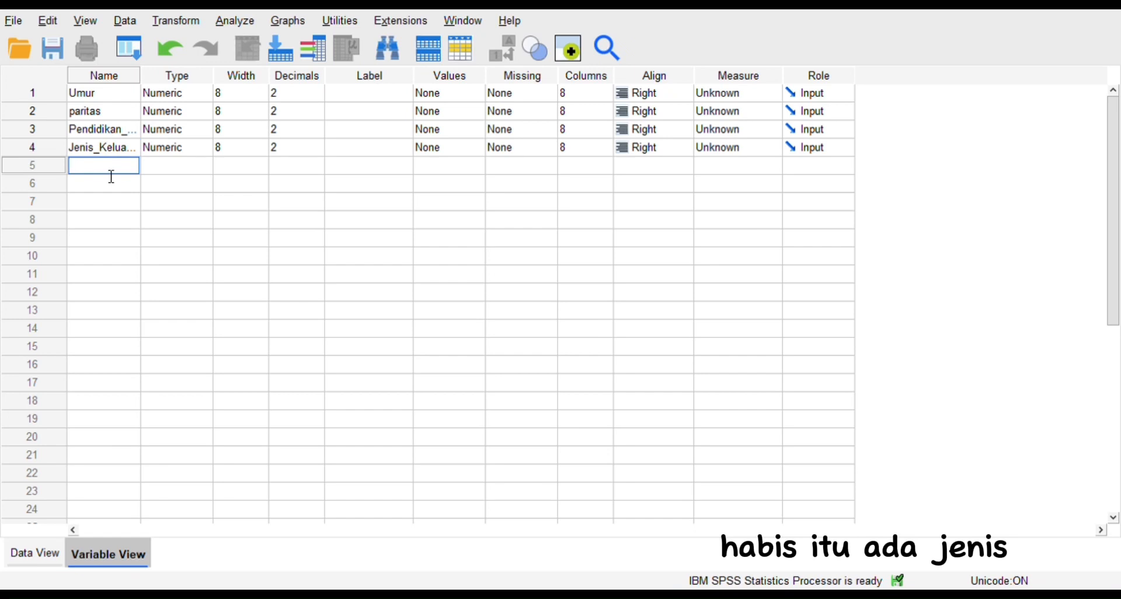
Name the fifth to seventh variables Jenis_Persalina, Tingkat_Pengetahuan and Kecemasan.
type("Jenis_")
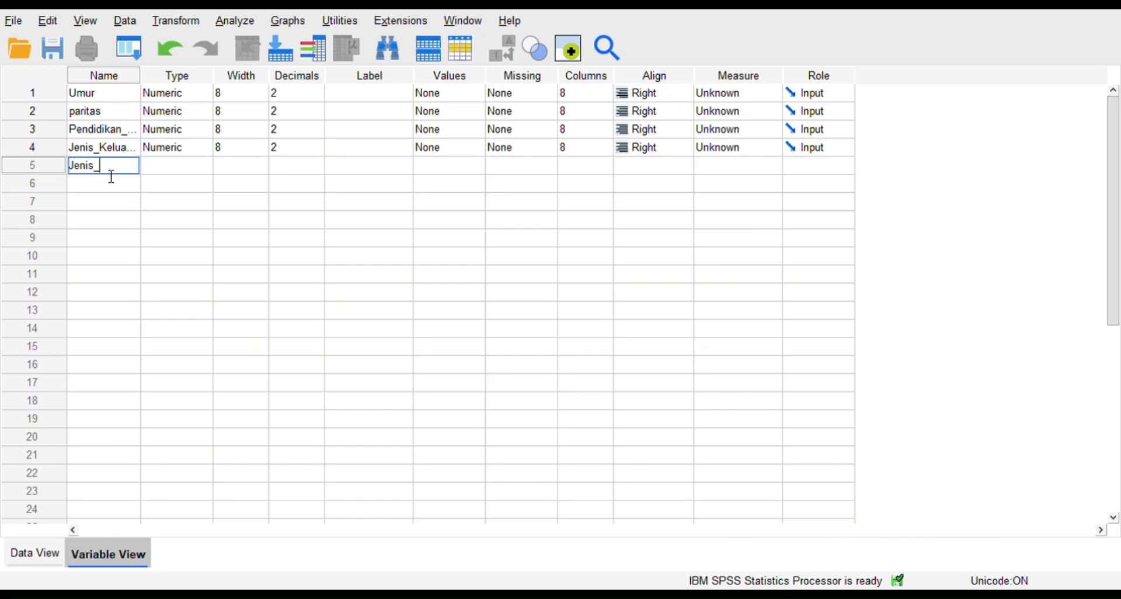
type("Persalinan")
key("Return")
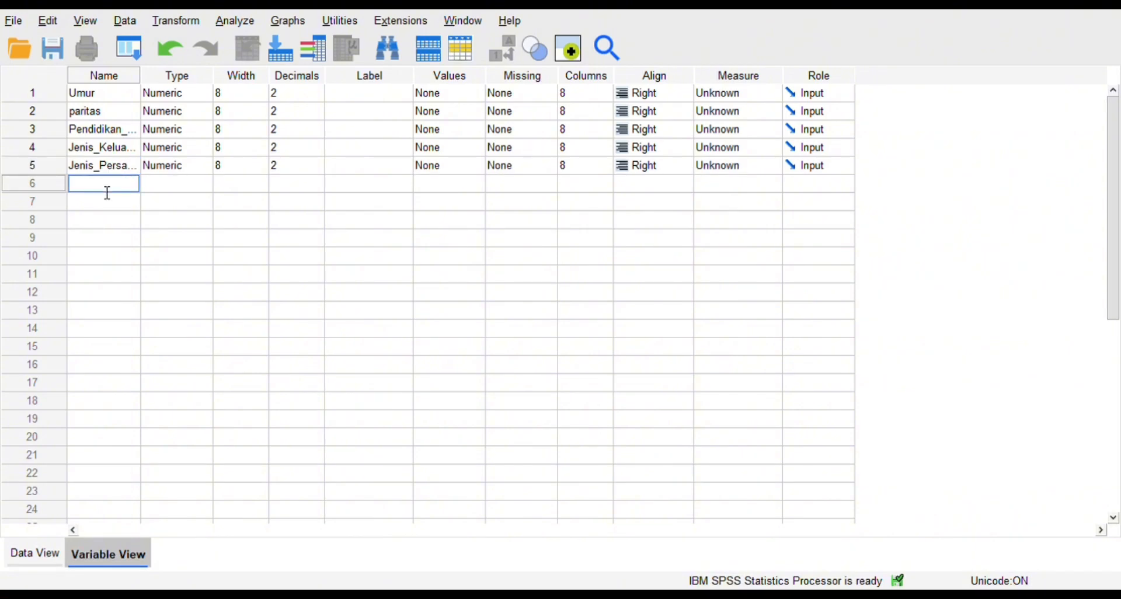
type("Tingkat_Pengetahuan")
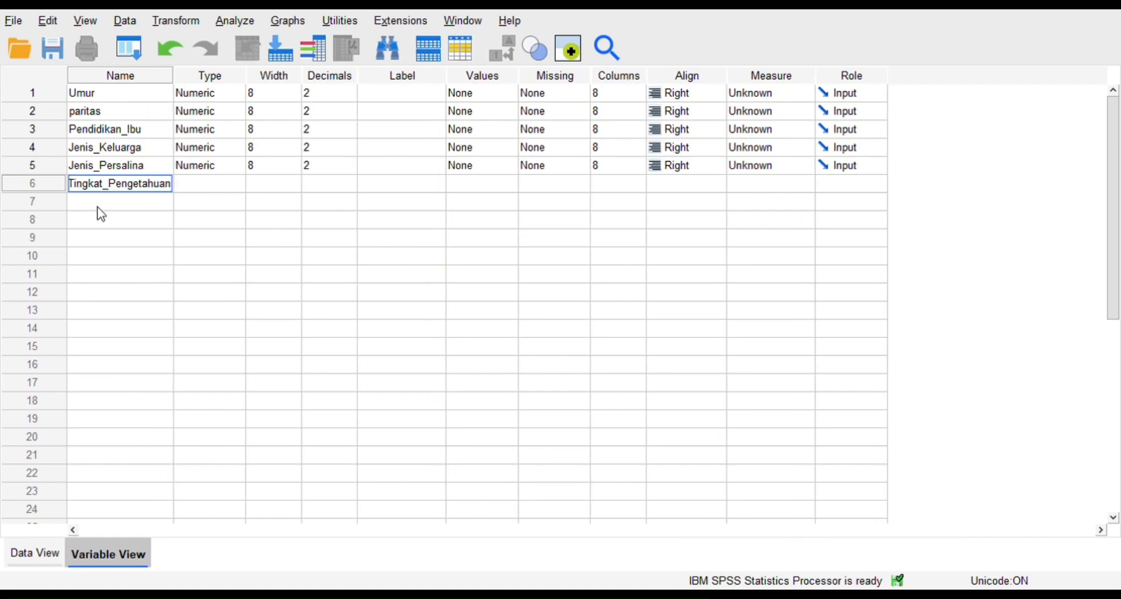
key("Return")
type("Ke")
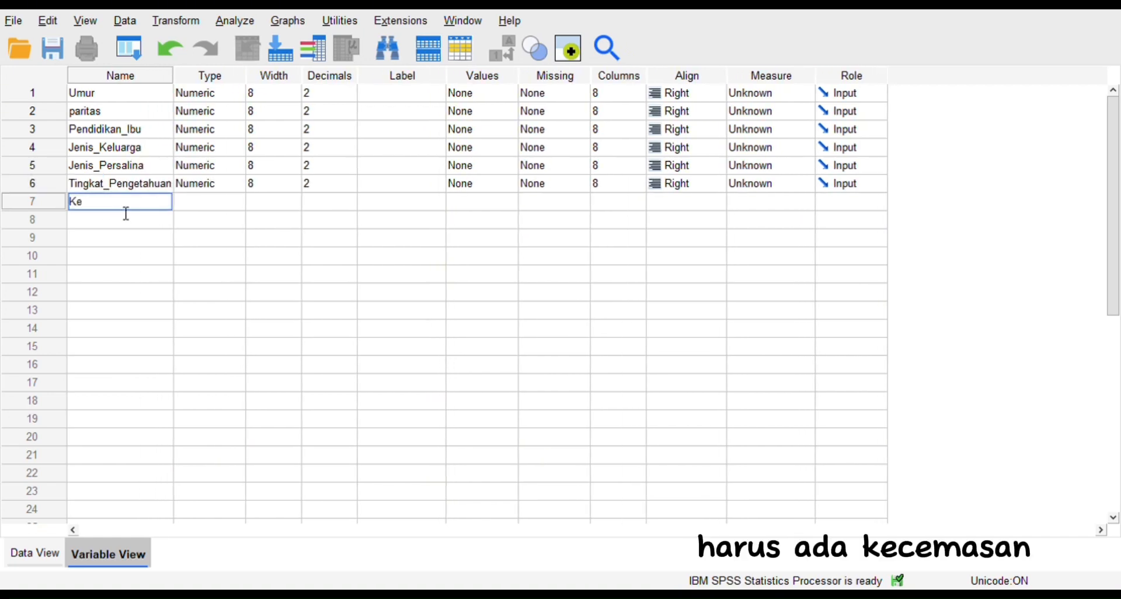
type("cemasan")
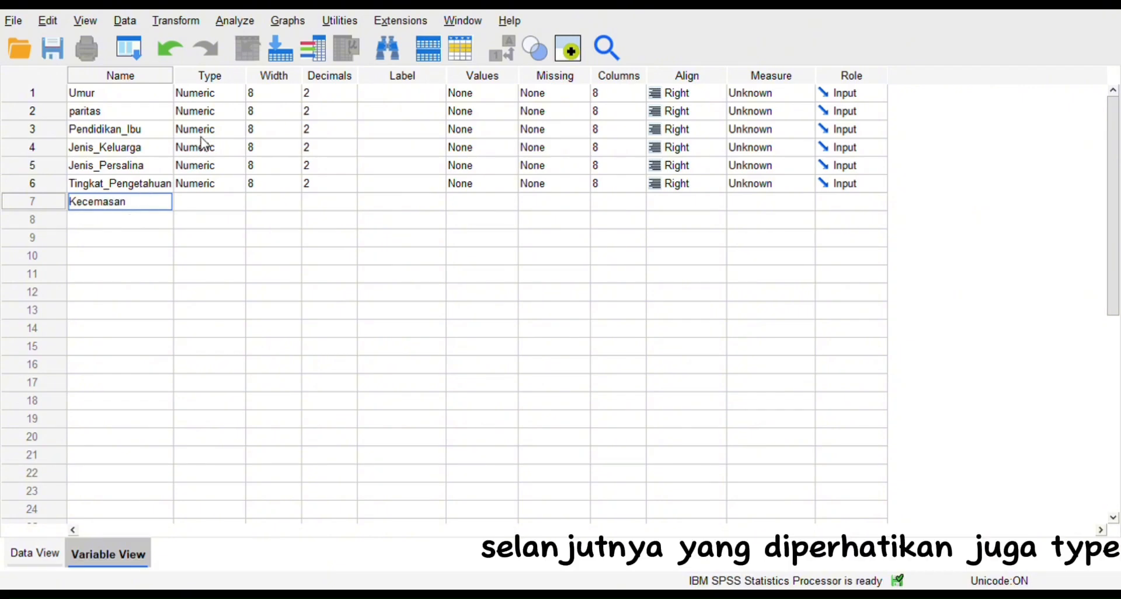
Check the type options of the Umur variable, and set the decimals to 0 for all seven variables.
left_click(219, 96)
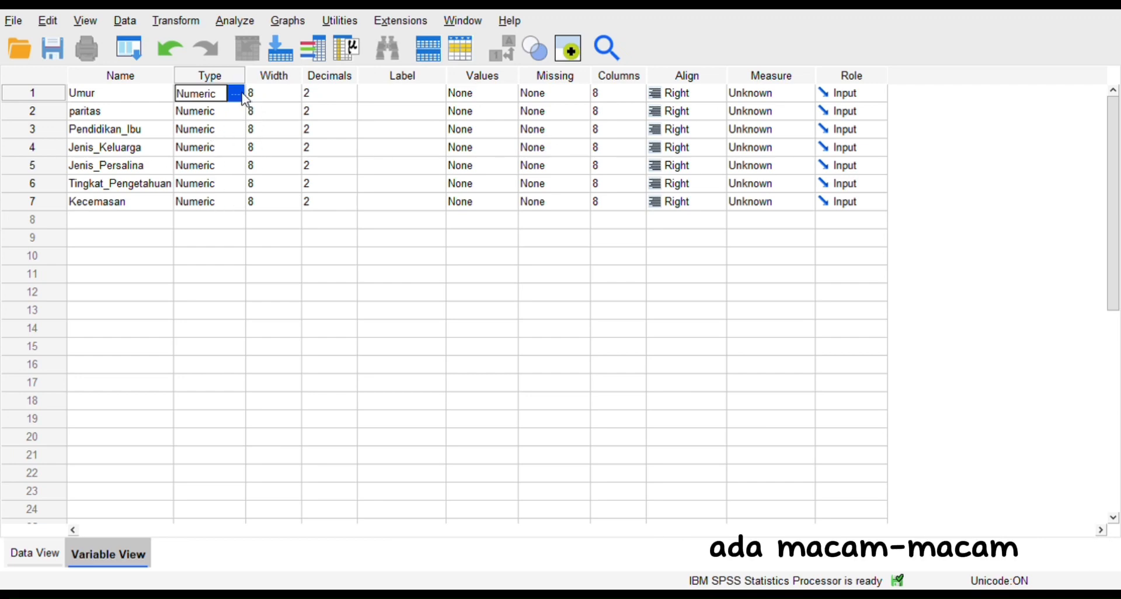
left_click(240, 95)
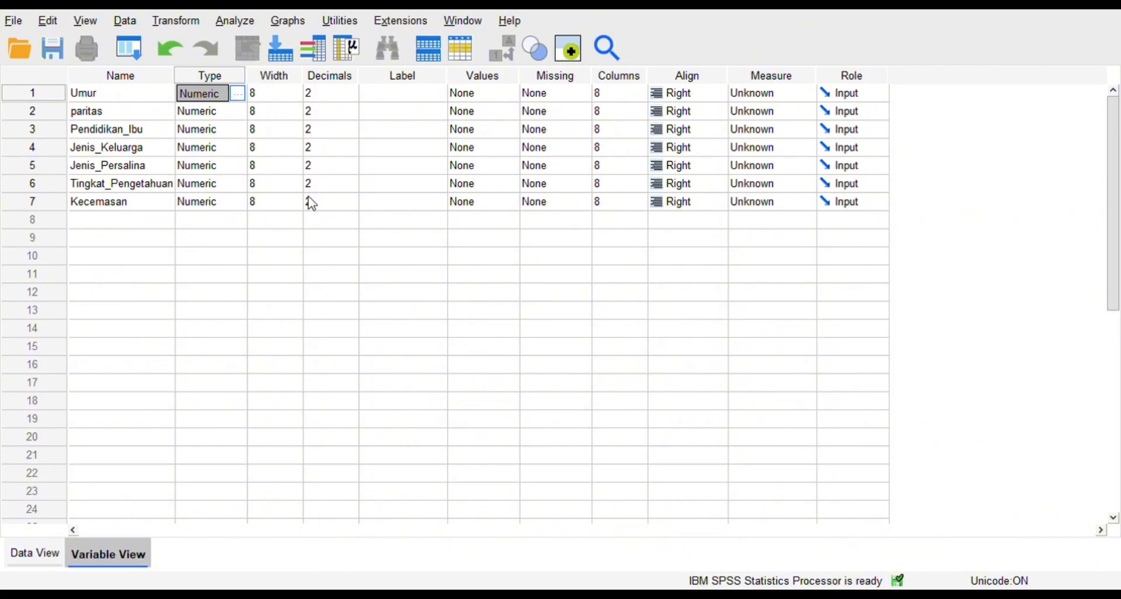
left_click(322, 93)
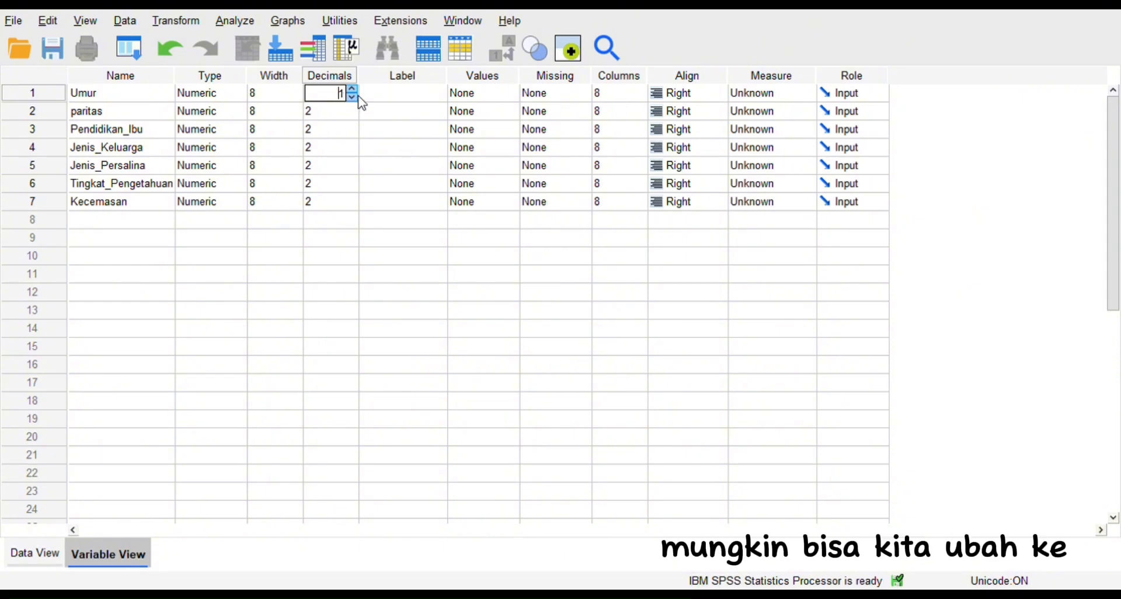
left_click(352, 97)
left_click(352, 98)
left_click(350, 112)
left_click(352, 115)
left_click(352, 115)
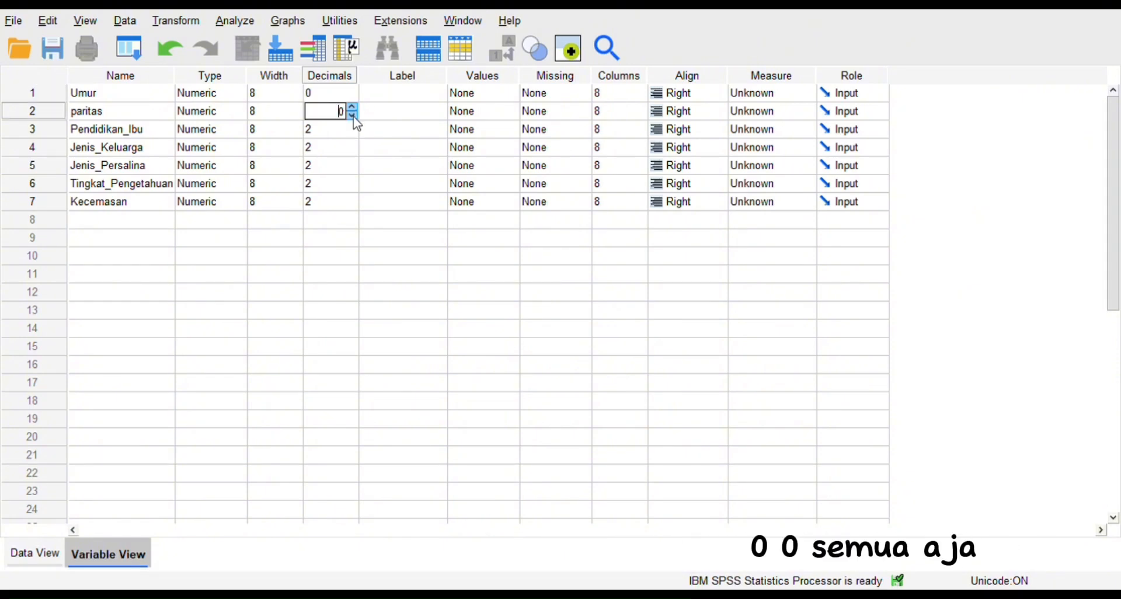
left_click(350, 130)
left_click(352, 134)
left_click(352, 133)
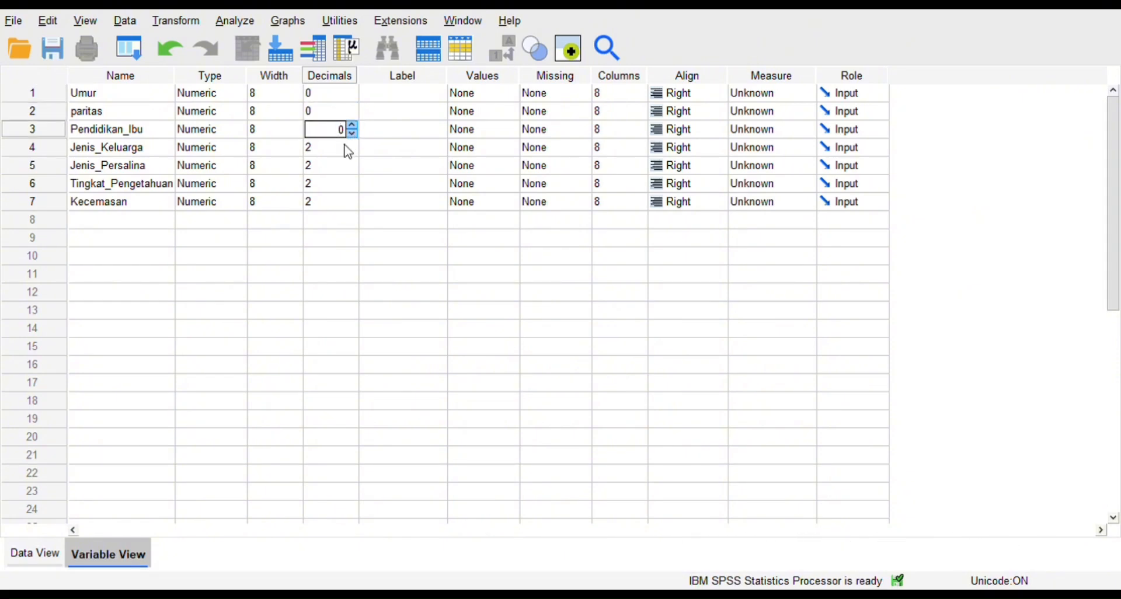
left_click(350, 148)
left_click(350, 166)
left_click(352, 170)
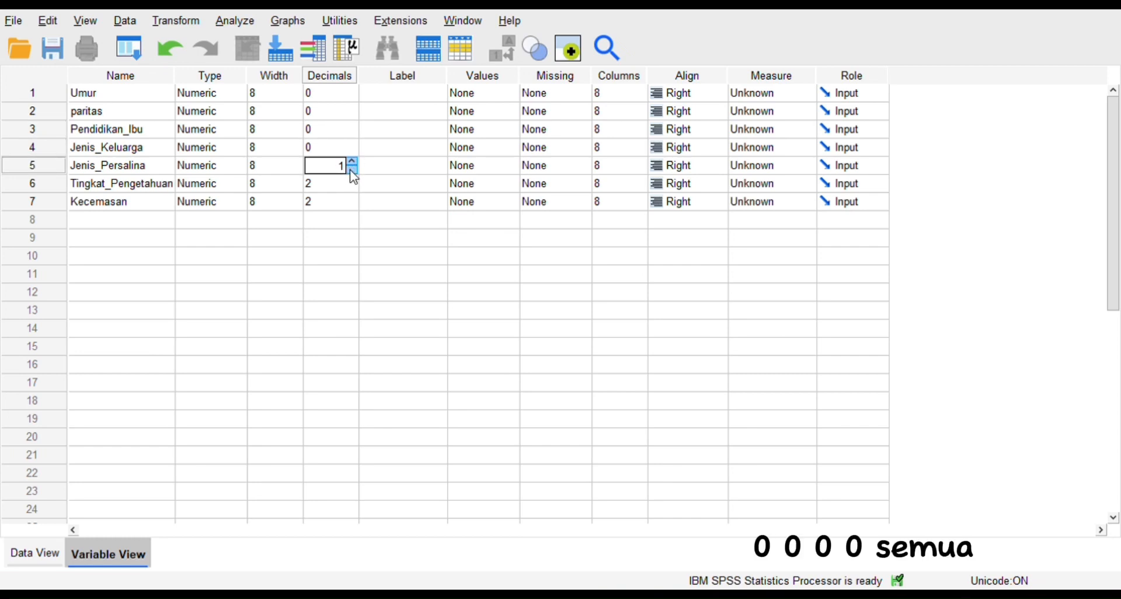
left_click(352, 170)
left_click(351, 185)
left_click(352, 188)
left_click(350, 203)
left_click(352, 206)
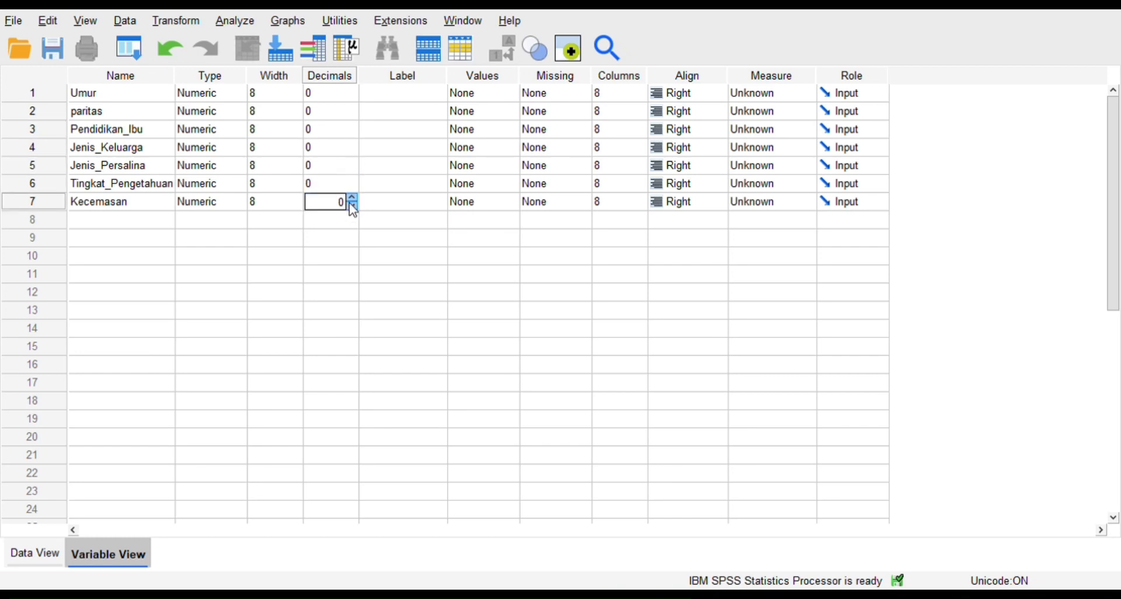
left_click(352, 206)
Label the Umur variable "Usia Ibu" and the paritas variable "paritas".
left_click(403, 93)
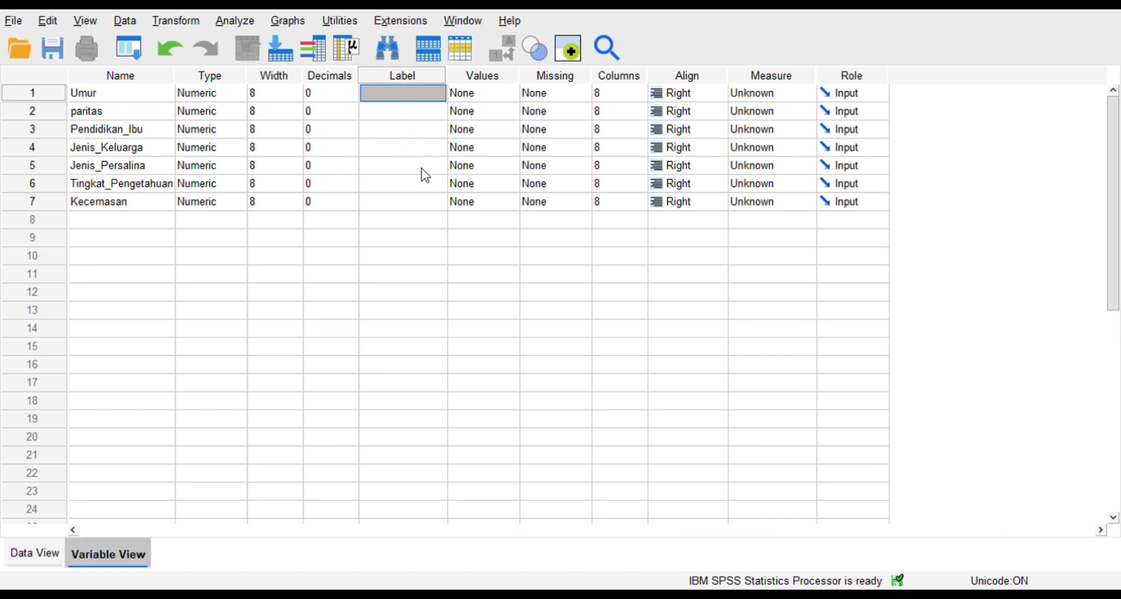
type("Usia Ibu")
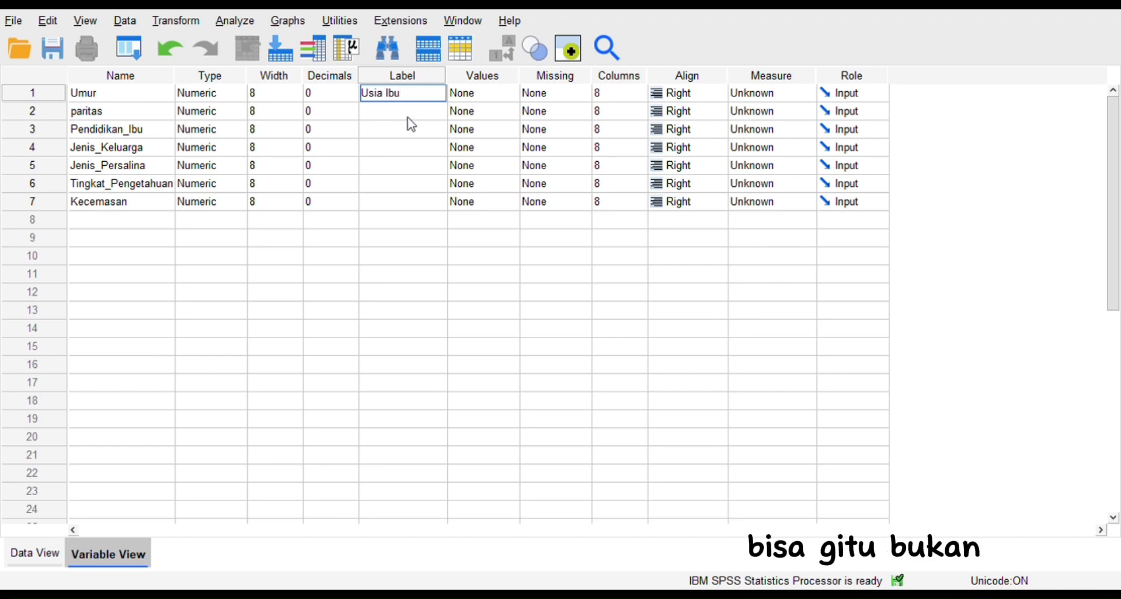
left_click(141, 131)
left_click(131, 150)
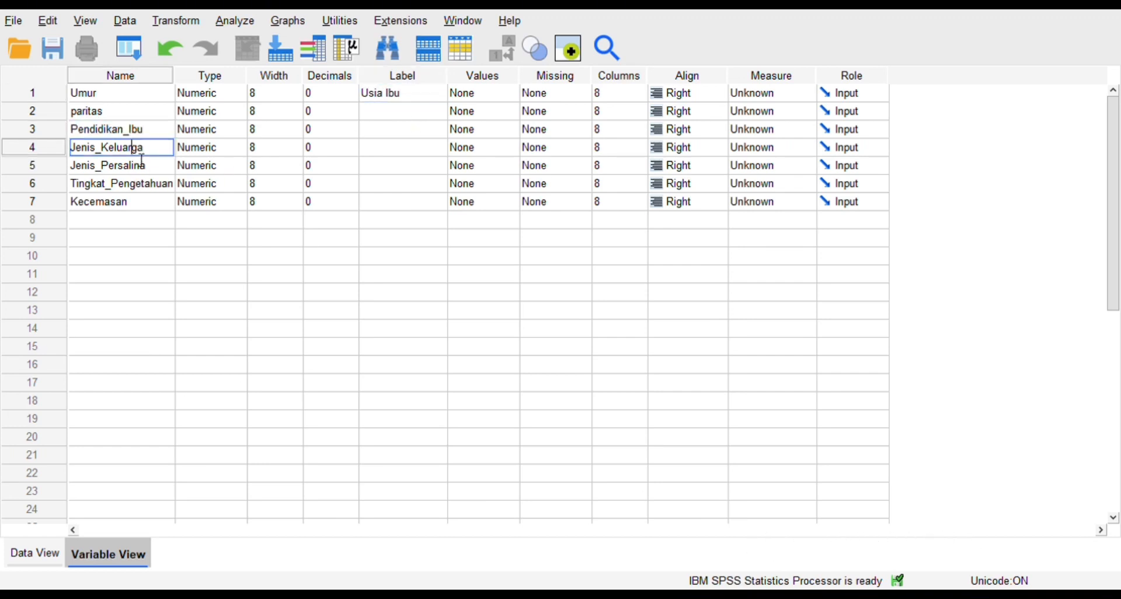
left_click(129, 169)
left_click(130, 185)
left_click(137, 199)
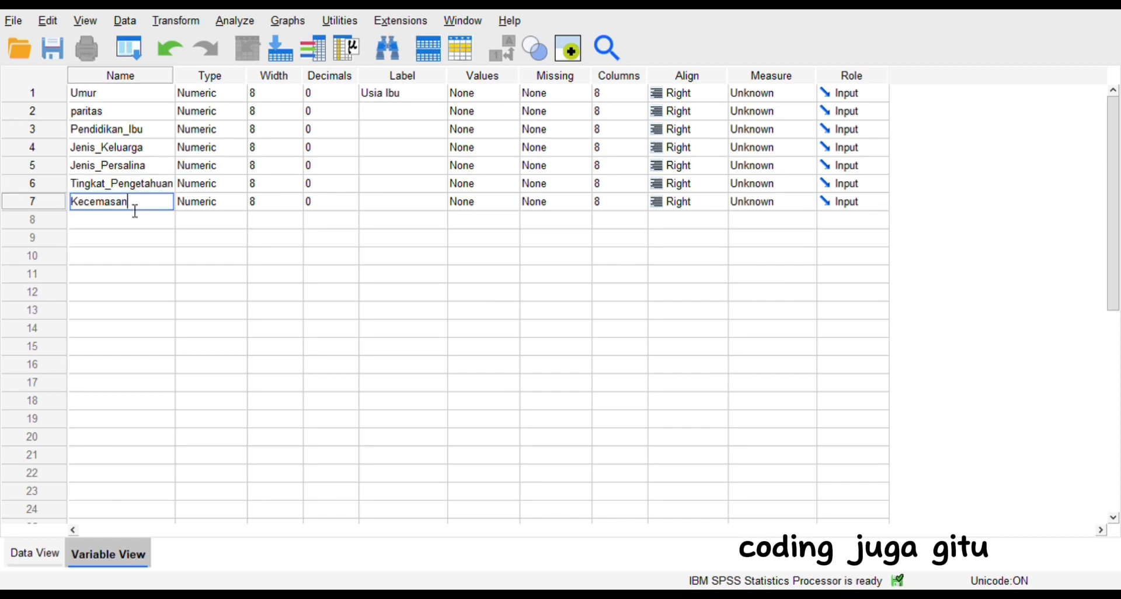
left_click_drag(409, 112, 420, 102)
left_click(415, 119)
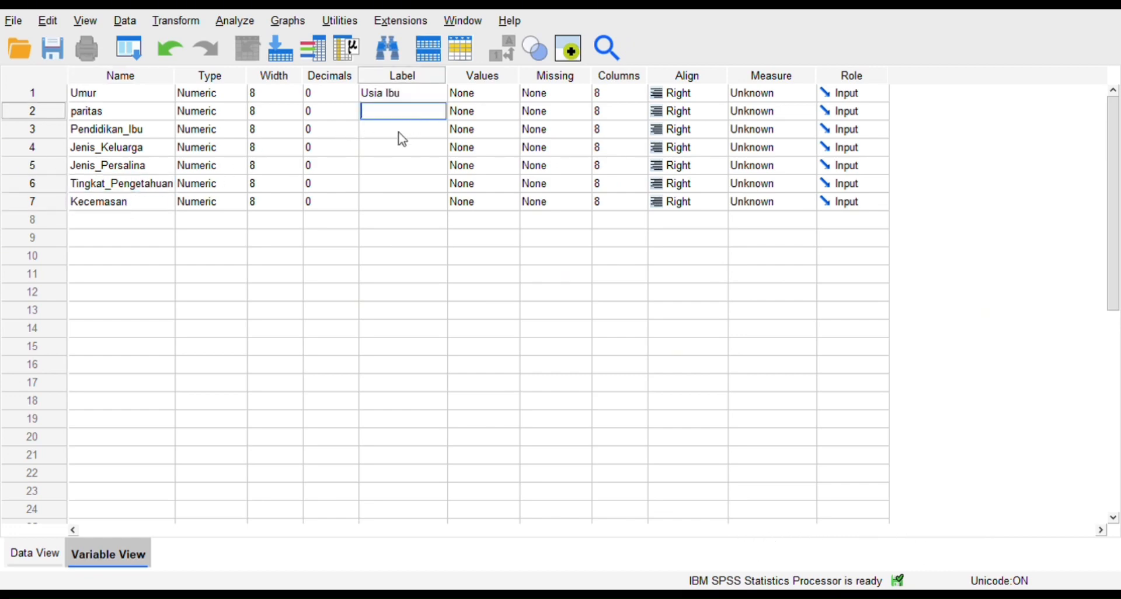
type("paritas")
Correct the fifth variable's name to Jenis_Persalinan.
left_click(419, 132)
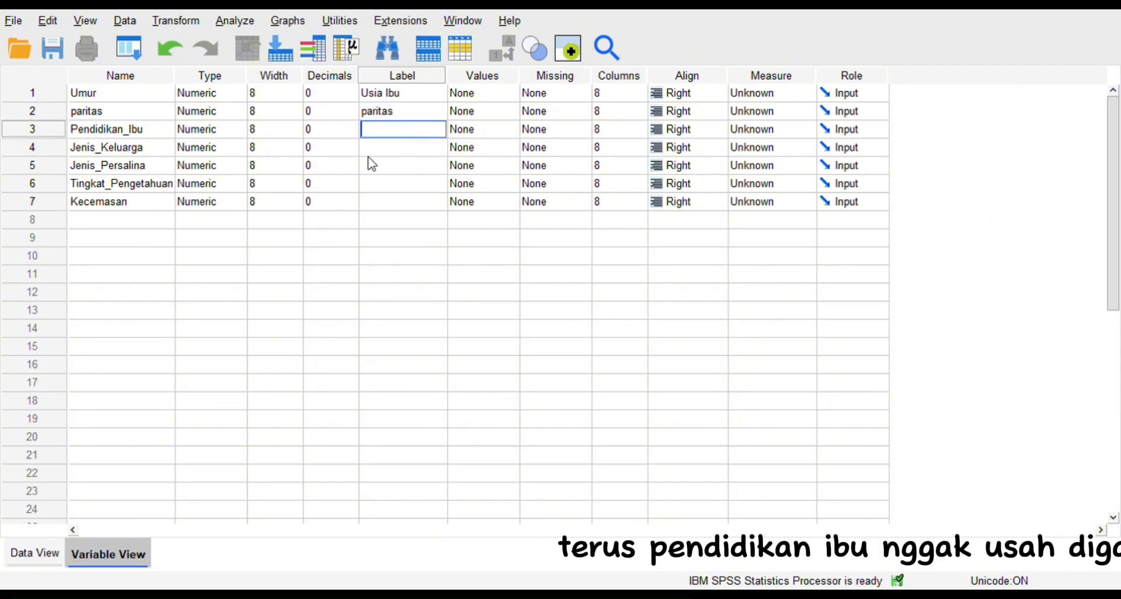
left_click(422, 151)
left_click(418, 172)
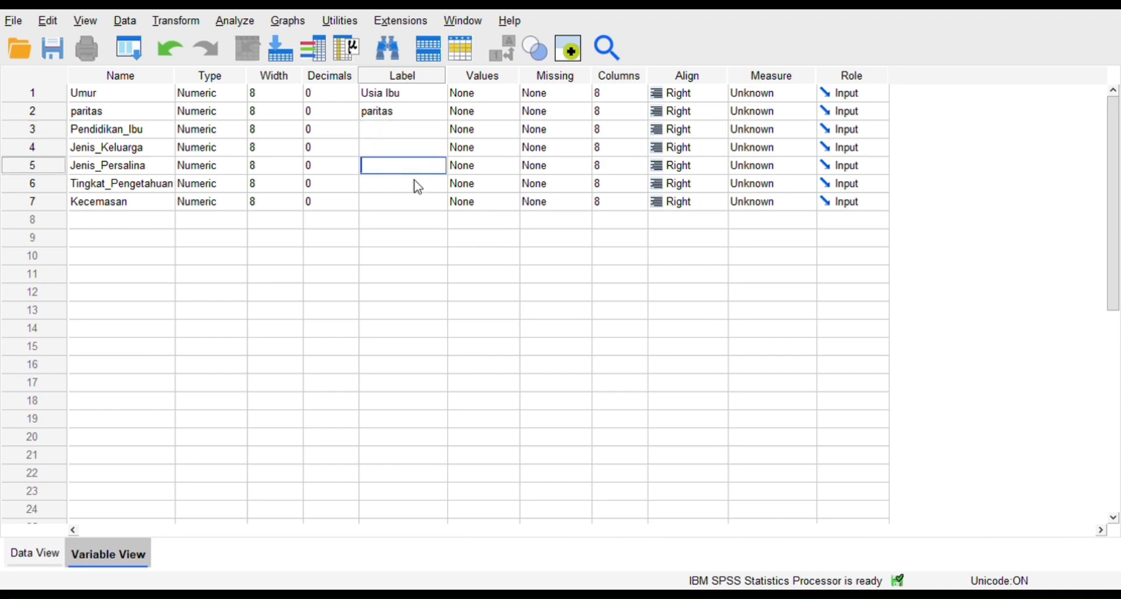
left_click(161, 171)
left_click(164, 176)
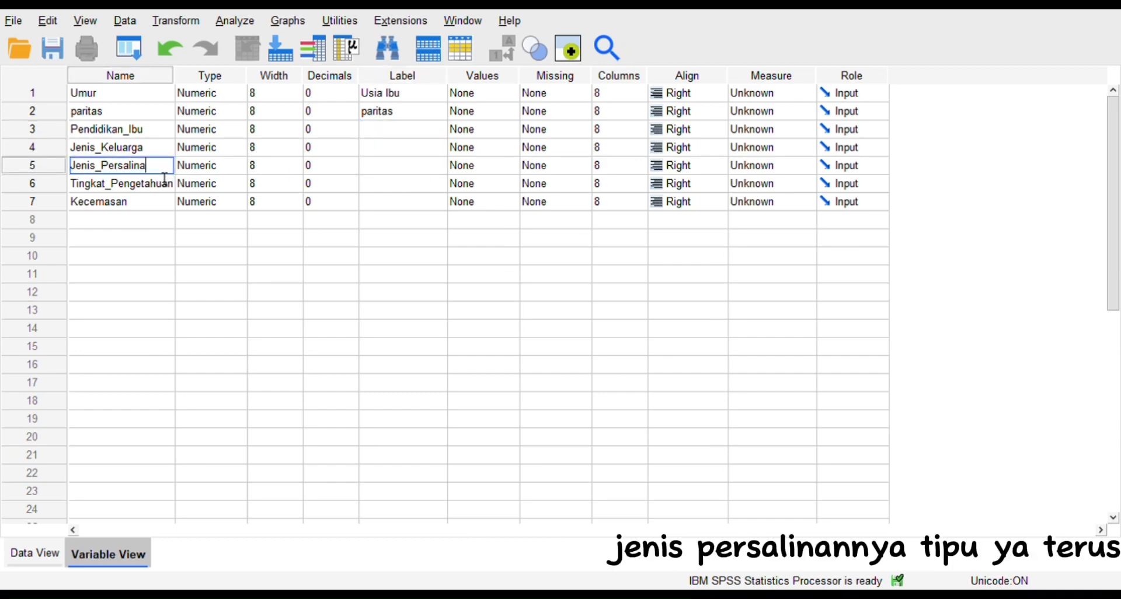
Label the Tingkat_Pengetahuan variable "Tingkat Pengetahuan".
left_click(395, 184)
left_click(390, 204)
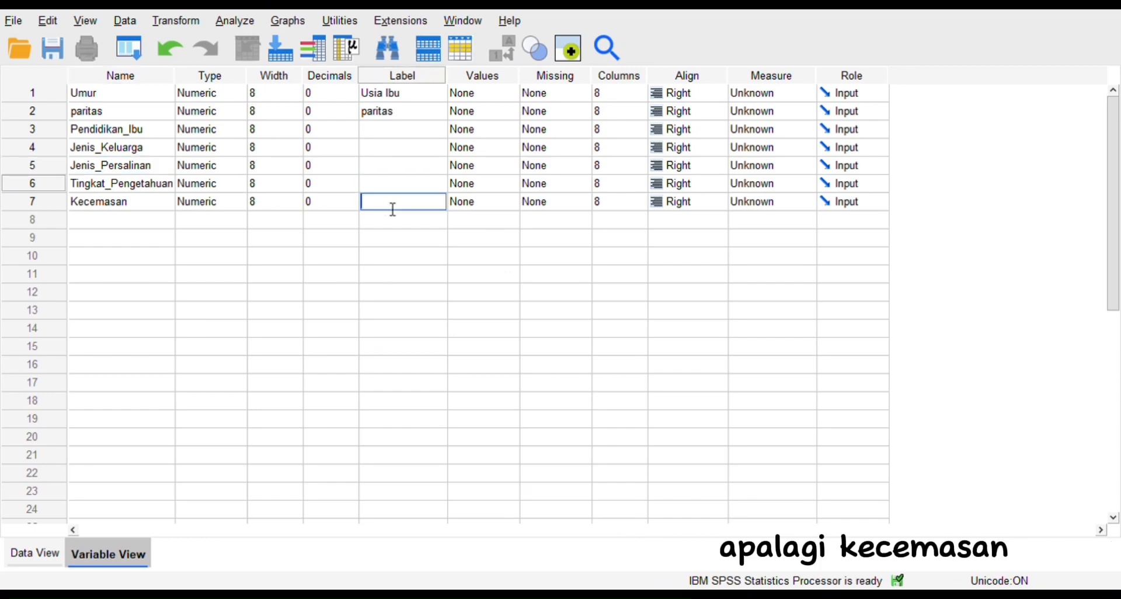
left_click(395, 186)
type("T")
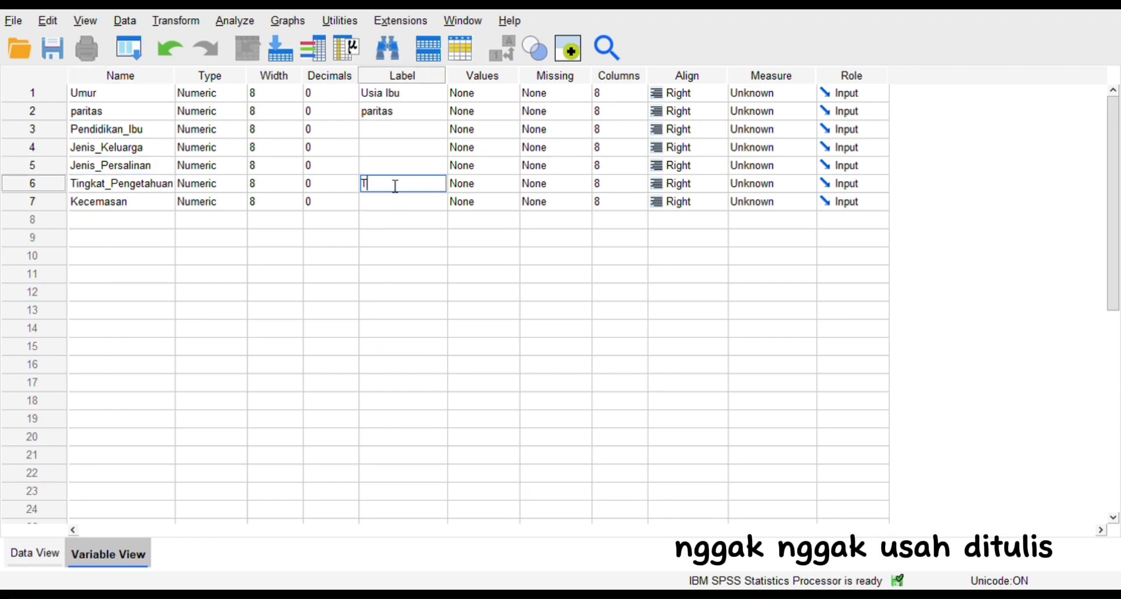
type("ingkat Pendidi")
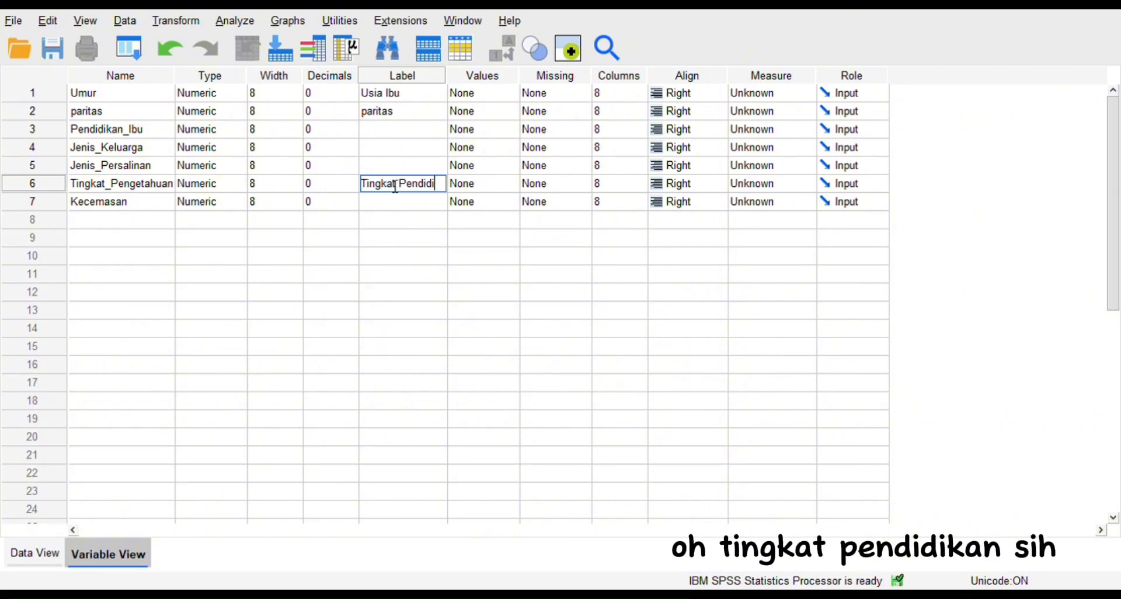
key("BackSpace")
key("BackSpace")
key("BackSpace")
key("BackSpace")
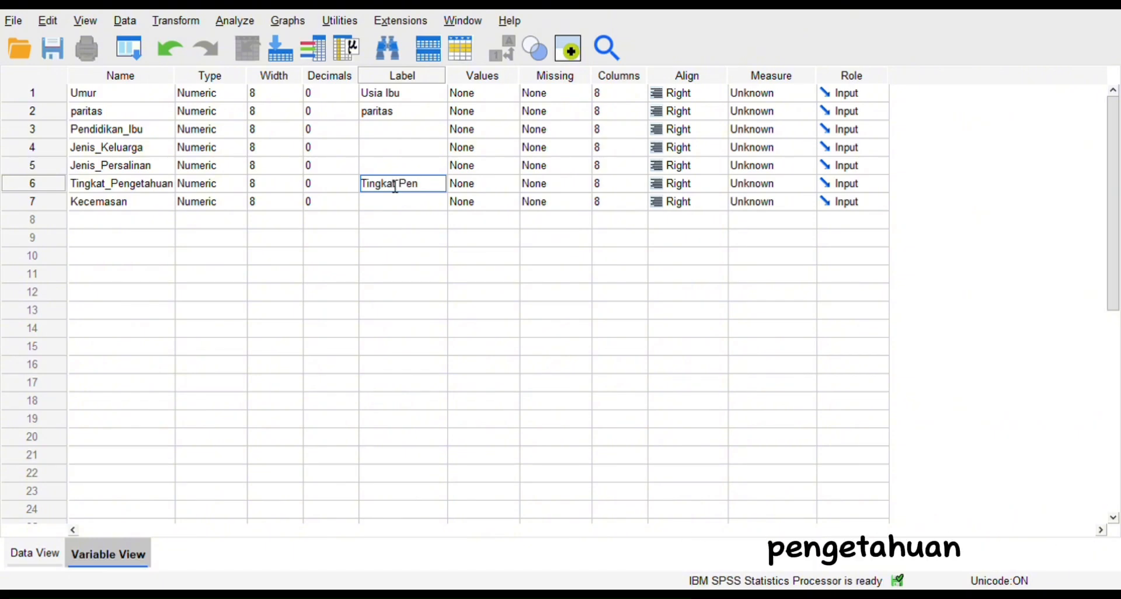
type("getahuan")
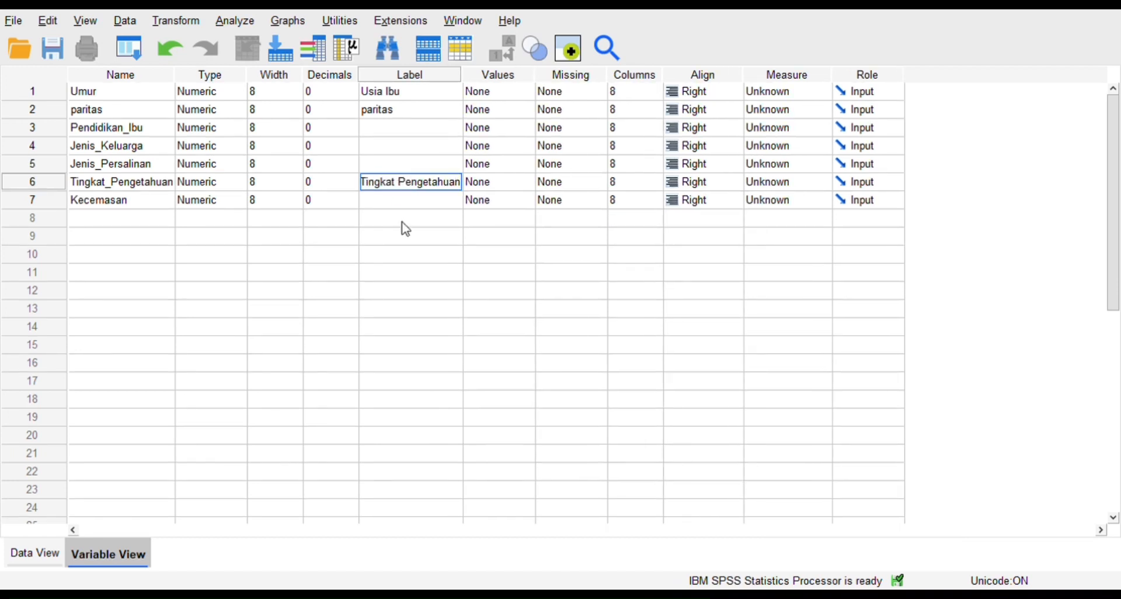
left_click(437, 225)
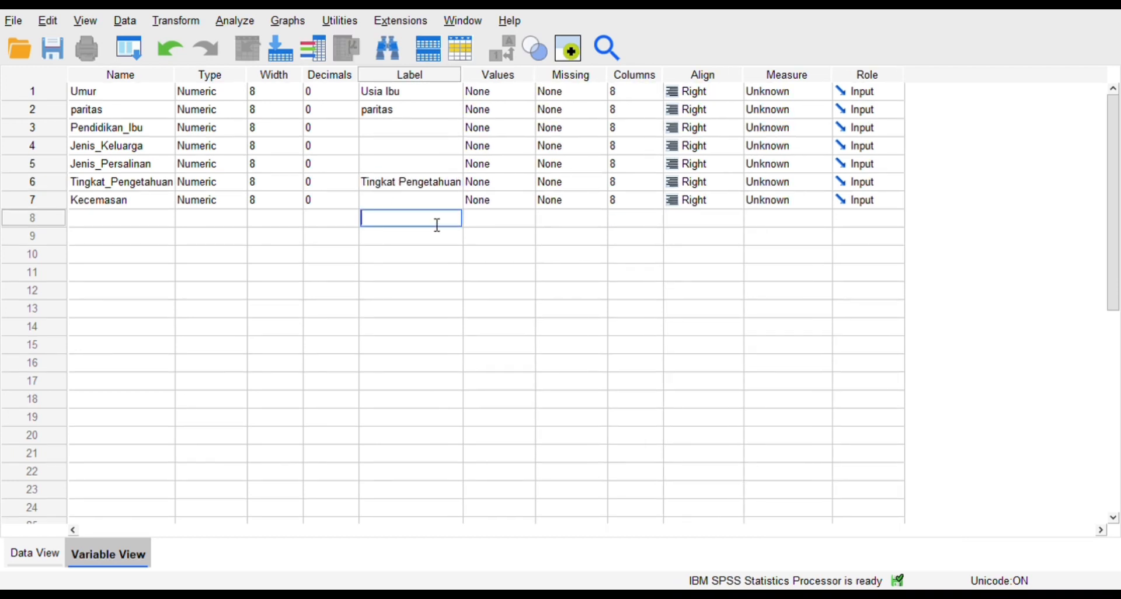
Define the value labels for Umur and paritas, with code 1 as "20-30 tahun" and "multipara" respectively.
left_click(507, 76)
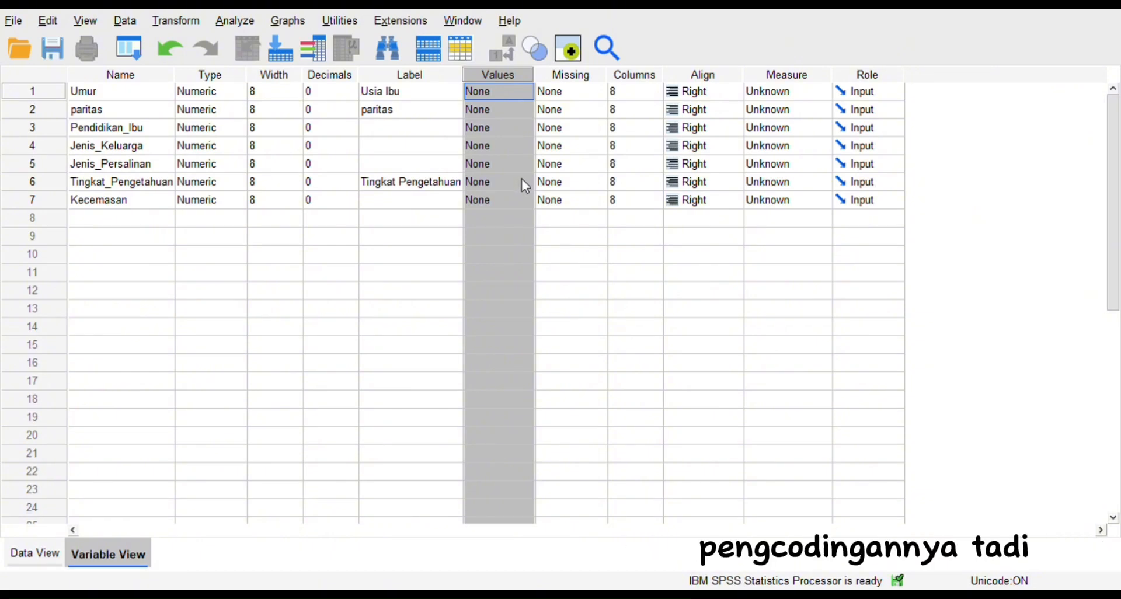
left_click(516, 91)
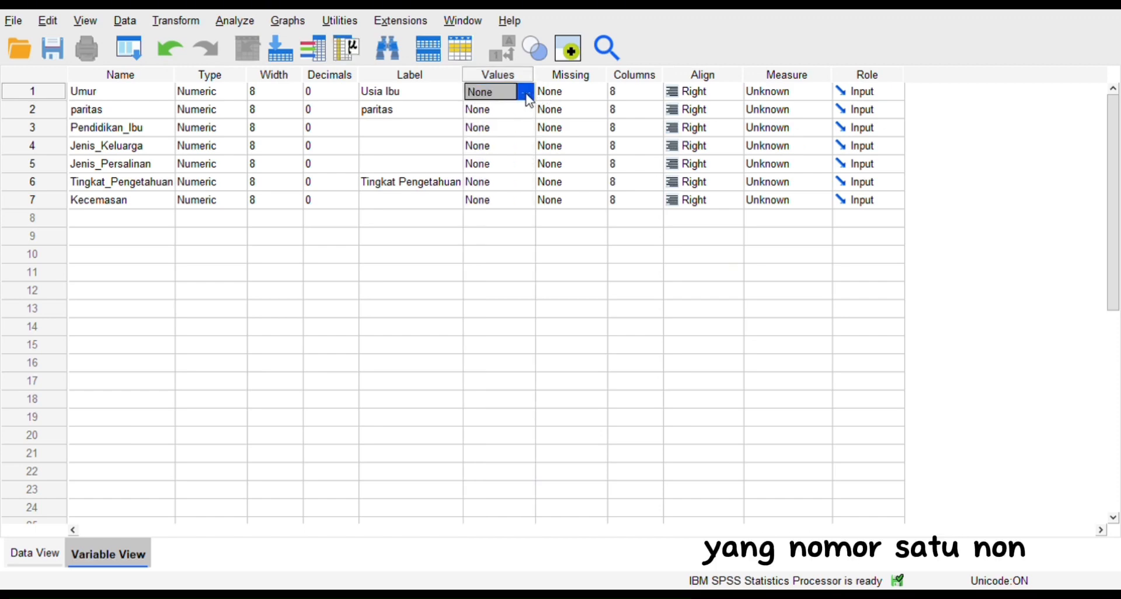
left_click(526, 92)
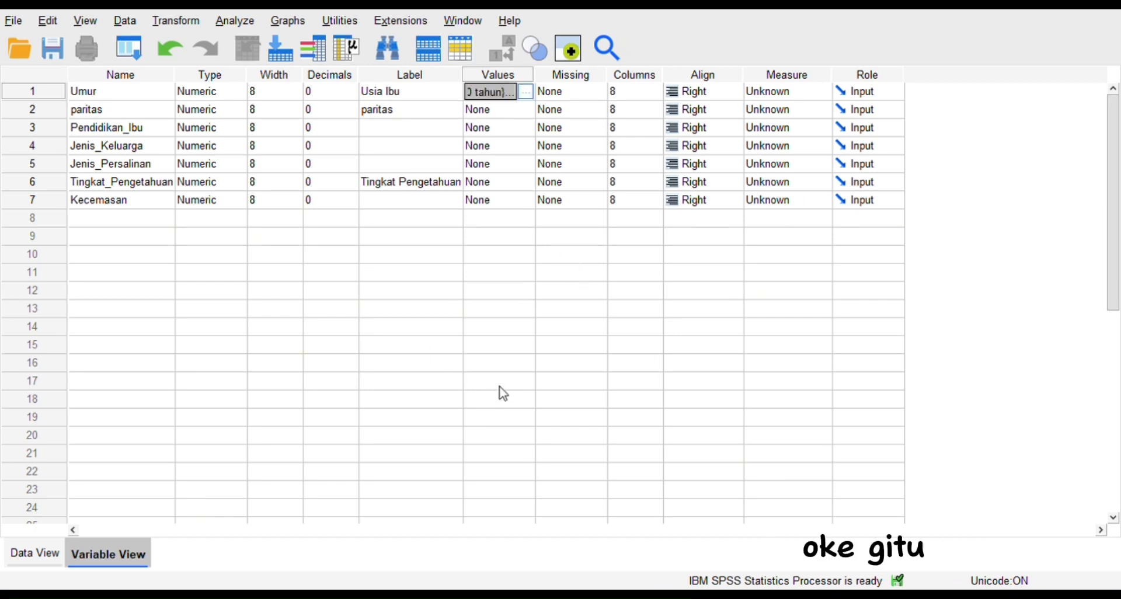
left_click(520, 112)
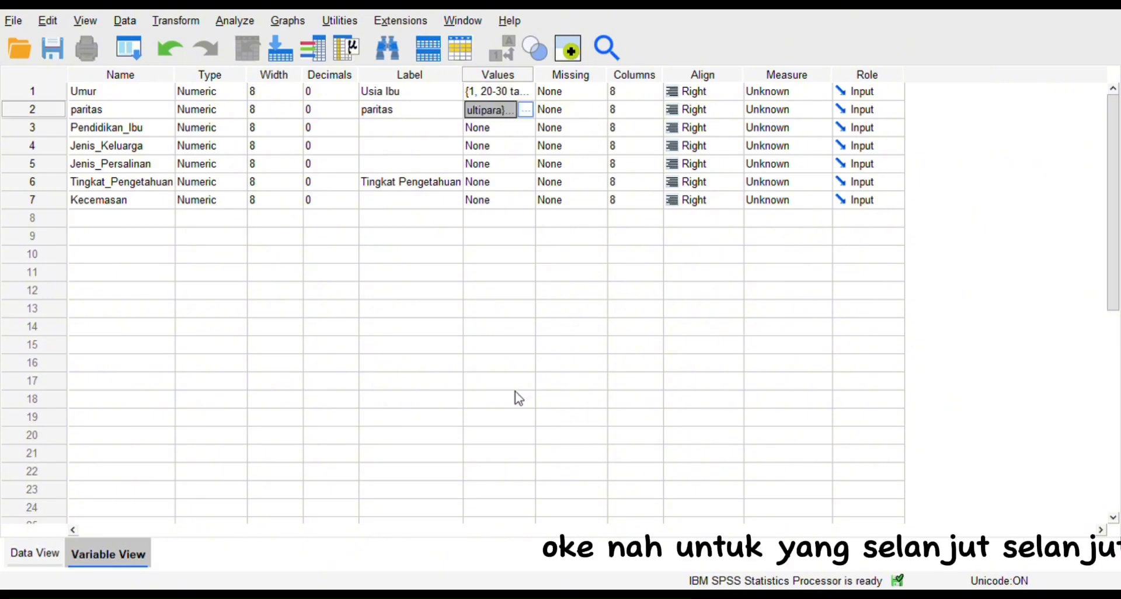
Define the value labels for Pendidikan_Ibu, Jenis_Keluarga and Jenis_Persalinan, with code 1 of Pendidikan_Ibu as "Tinngi".
left_click(522, 131)
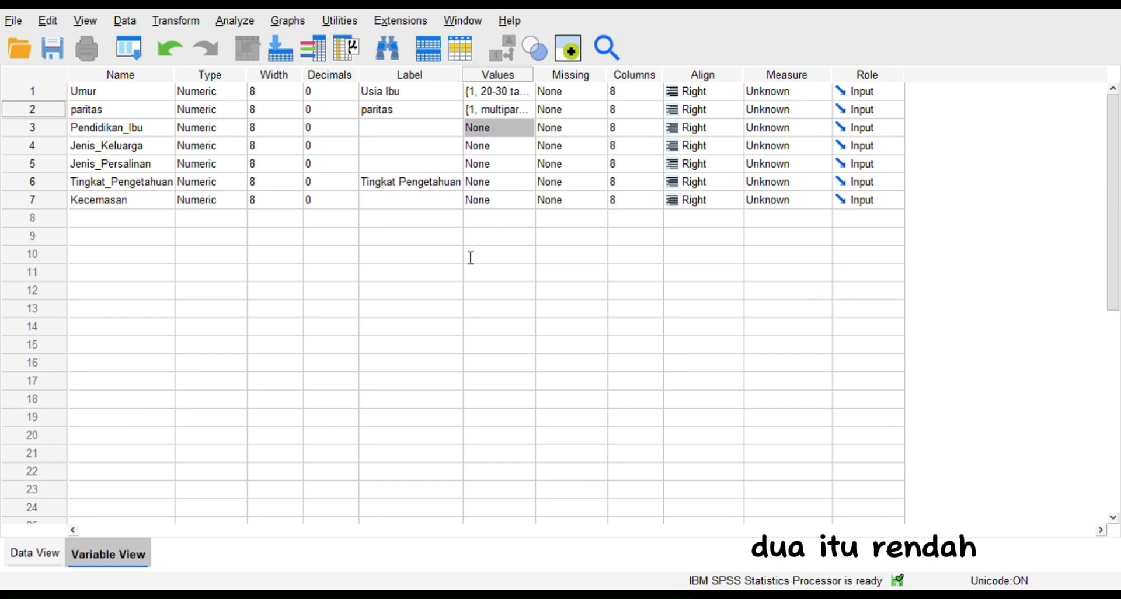
left_click(518, 150)
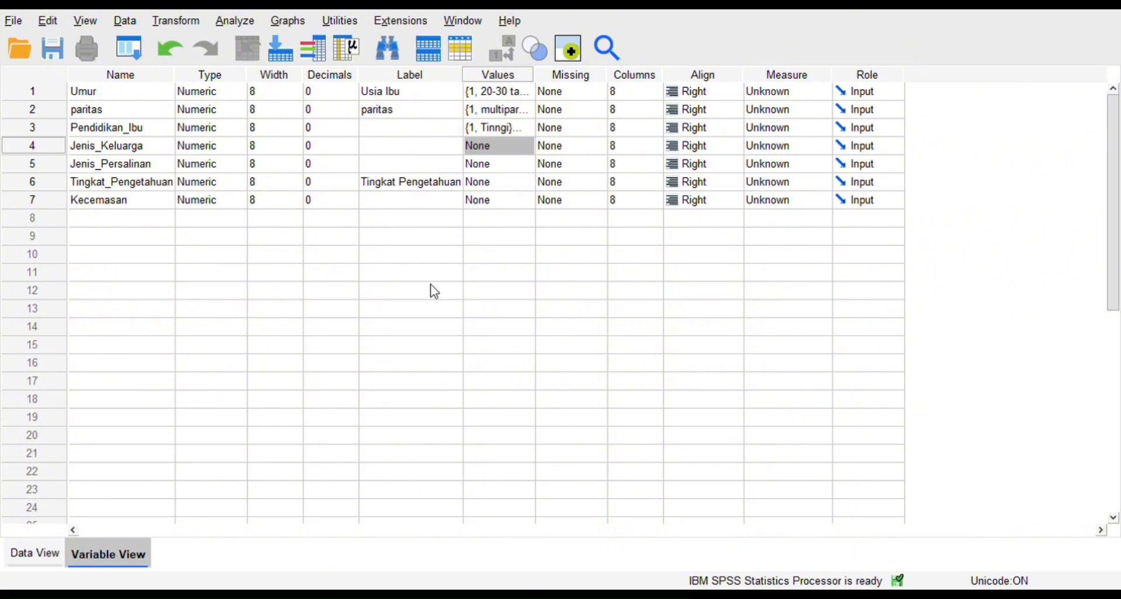
left_click(501, 163)
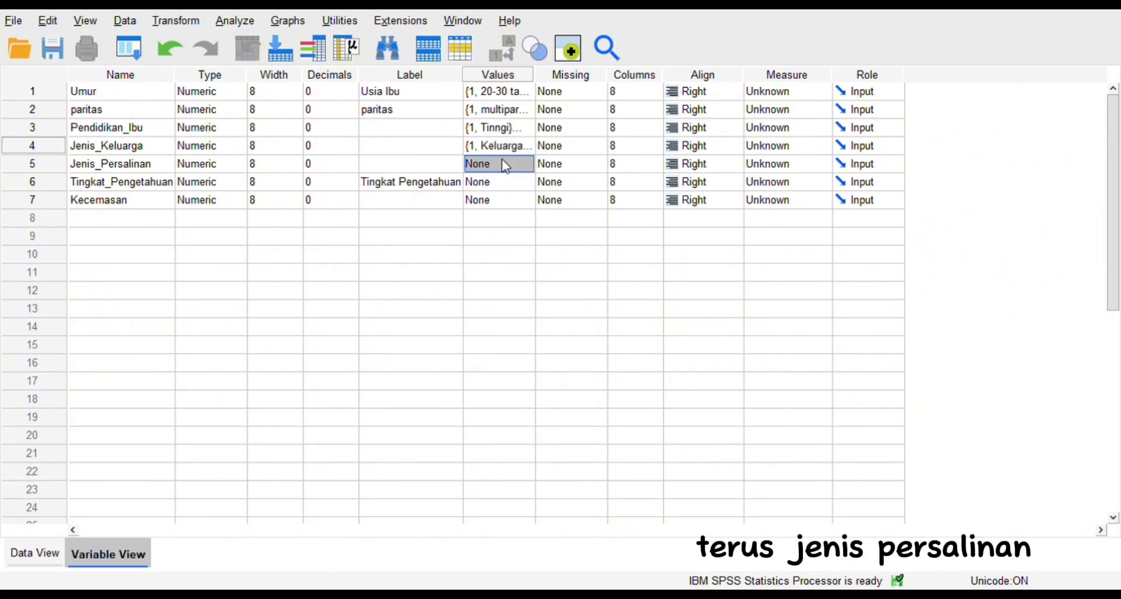
left_click(530, 168)
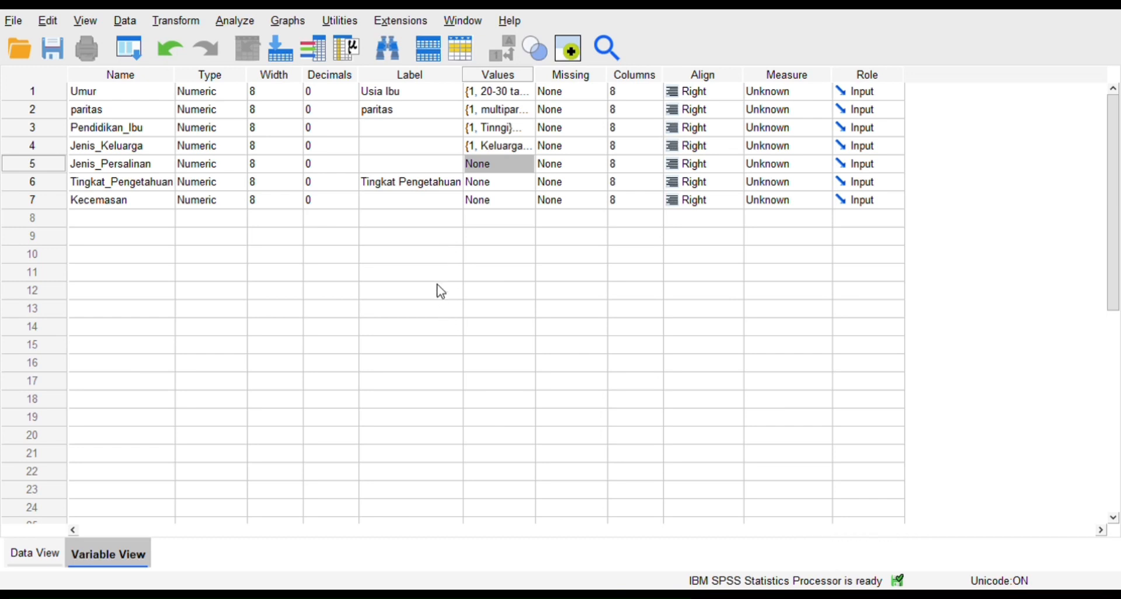
left_click(514, 388)
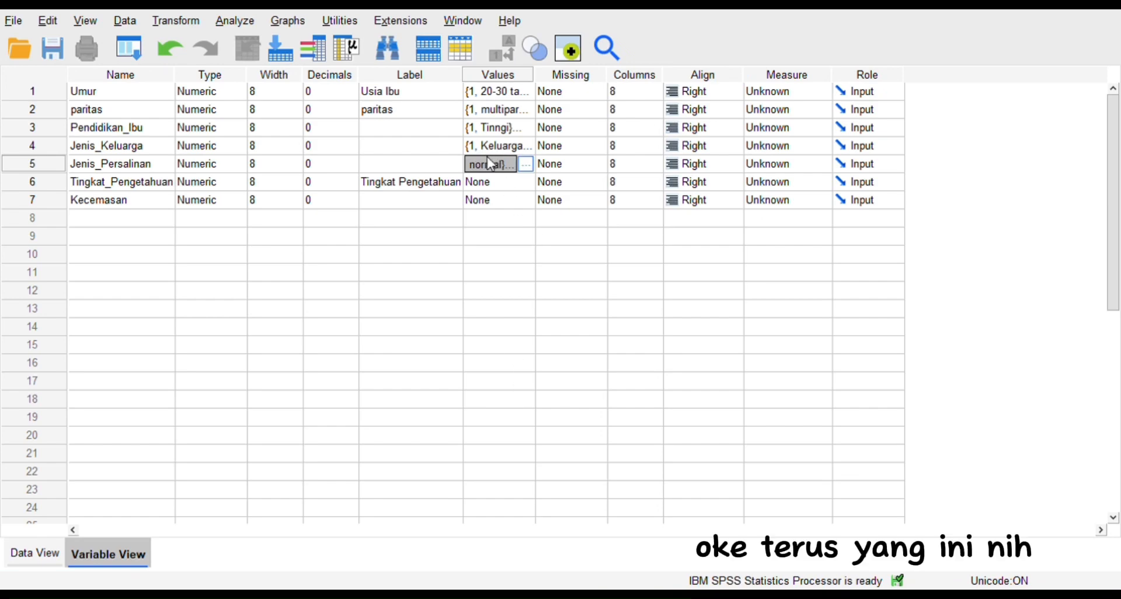
Define the value labels for Tingkat_Pengetahuan and Kecemasan, with code 1 as "Baik" and "cemas" respectively.
left_click(487, 177)
left_click(525, 186)
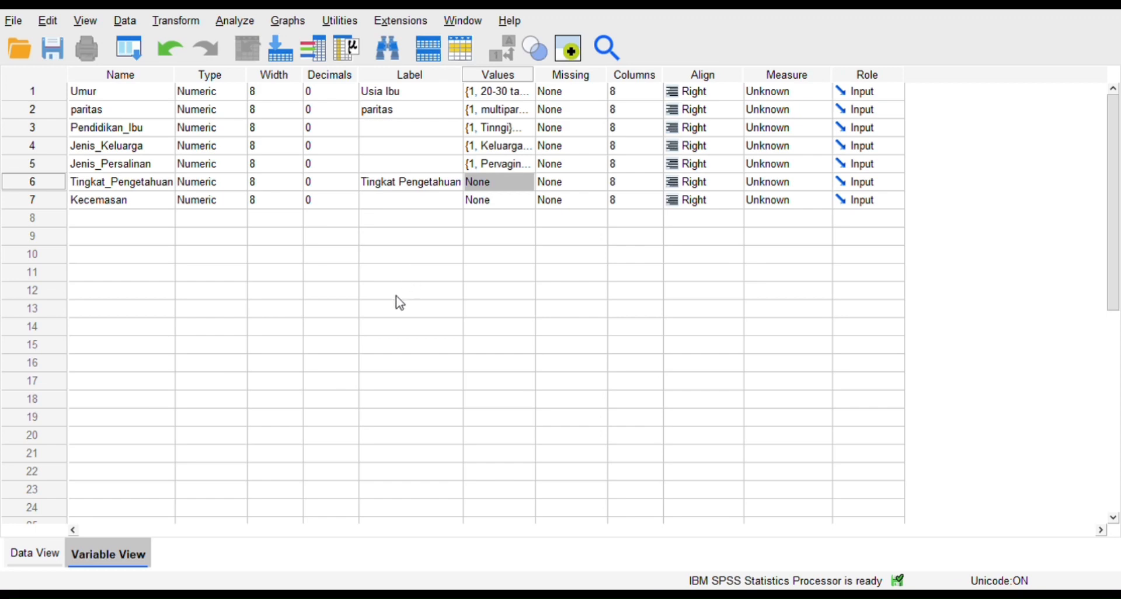
left_click(524, 394)
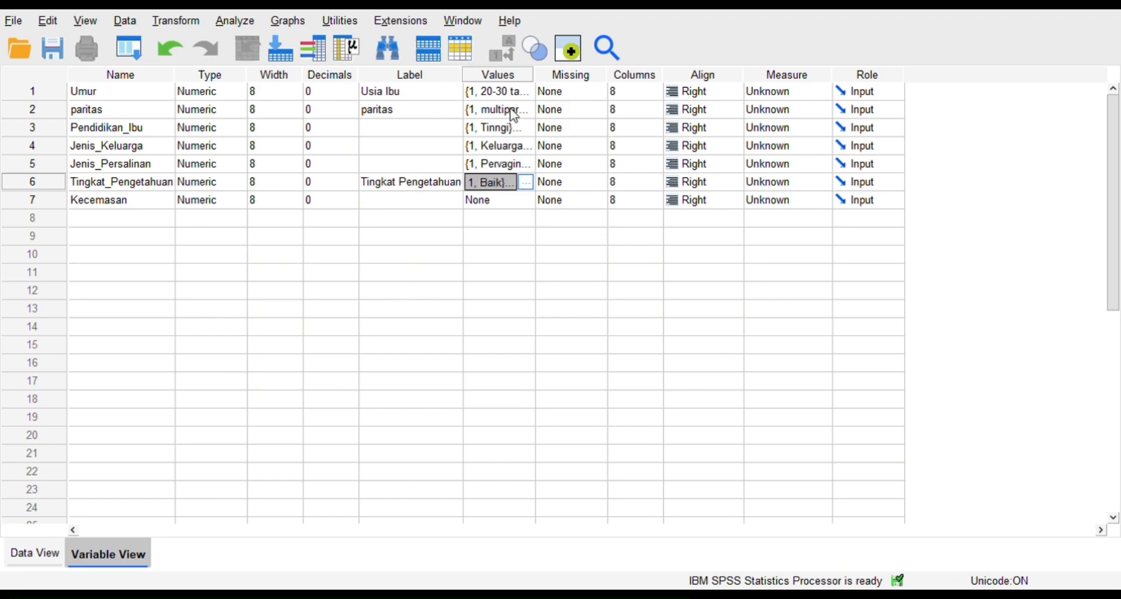
left_click(524, 201)
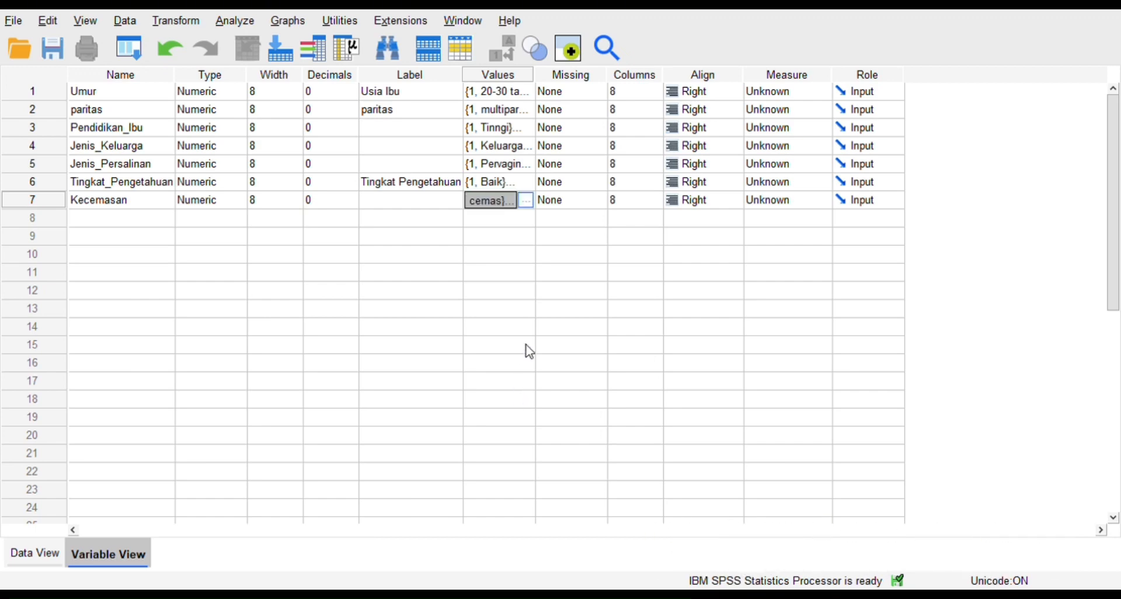
left_click(602, 273)
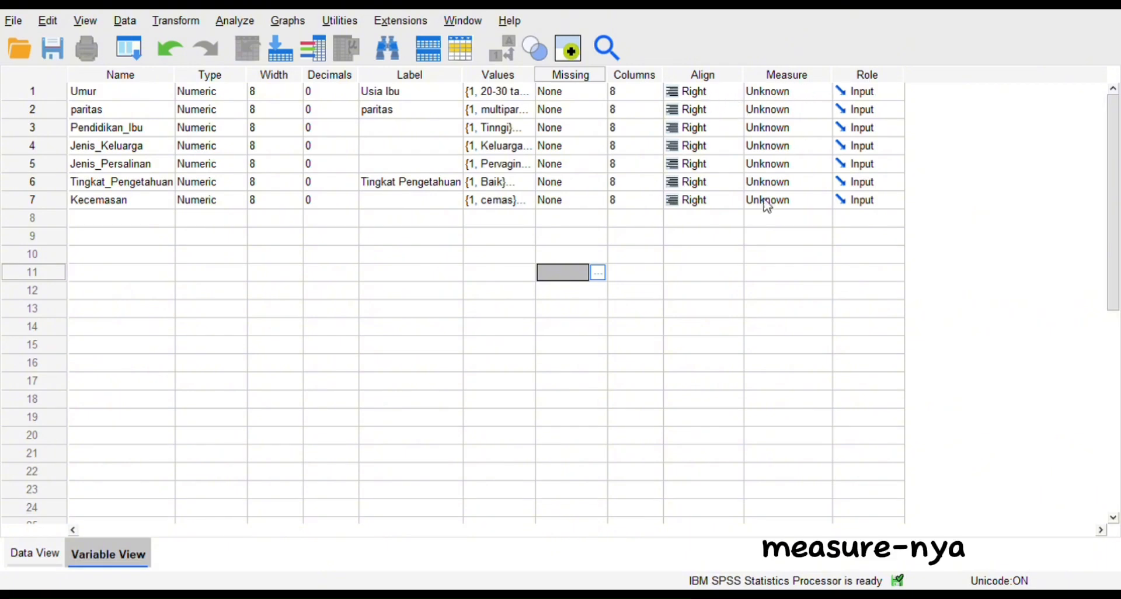
Check the available measurement levels on Umur and paritas, and set the measure of Umur to Nominal.
left_click(782, 91)
left_click(776, 109)
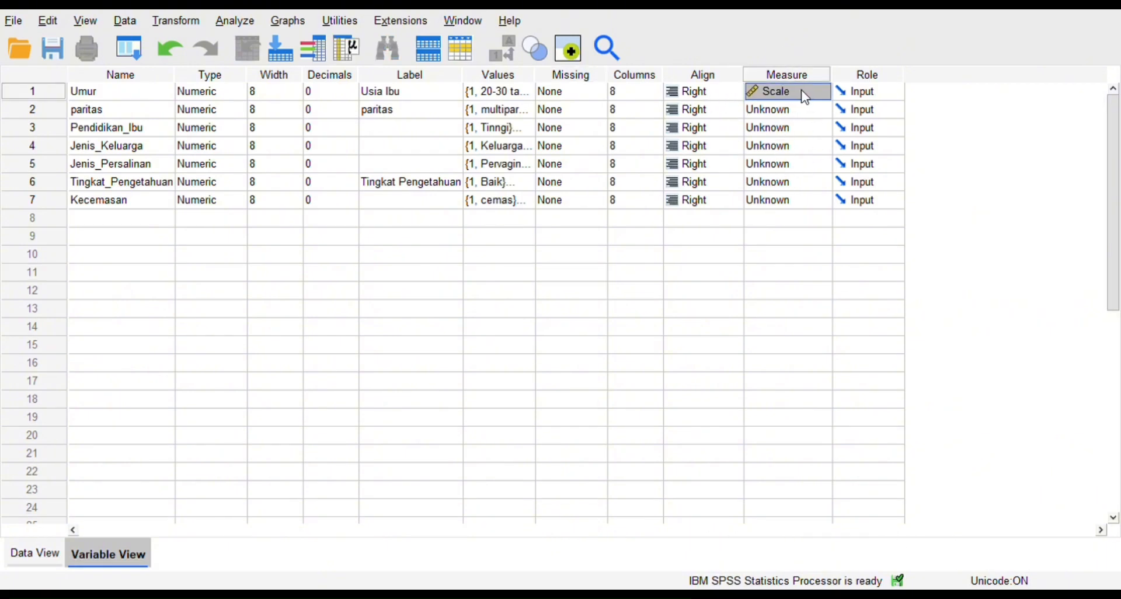
left_click(795, 110)
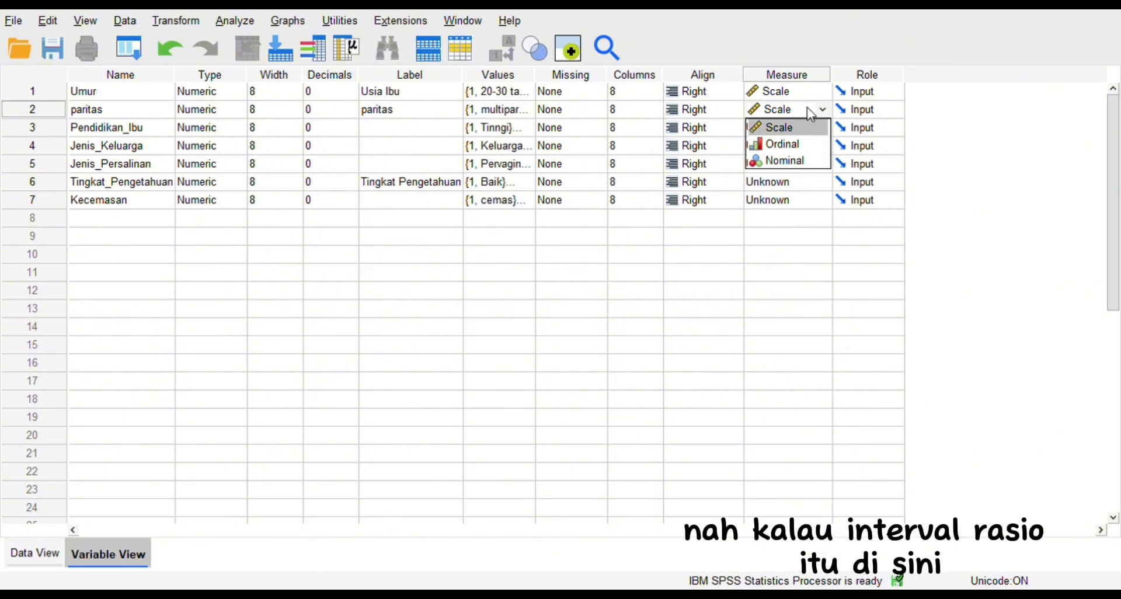
left_click(818, 97)
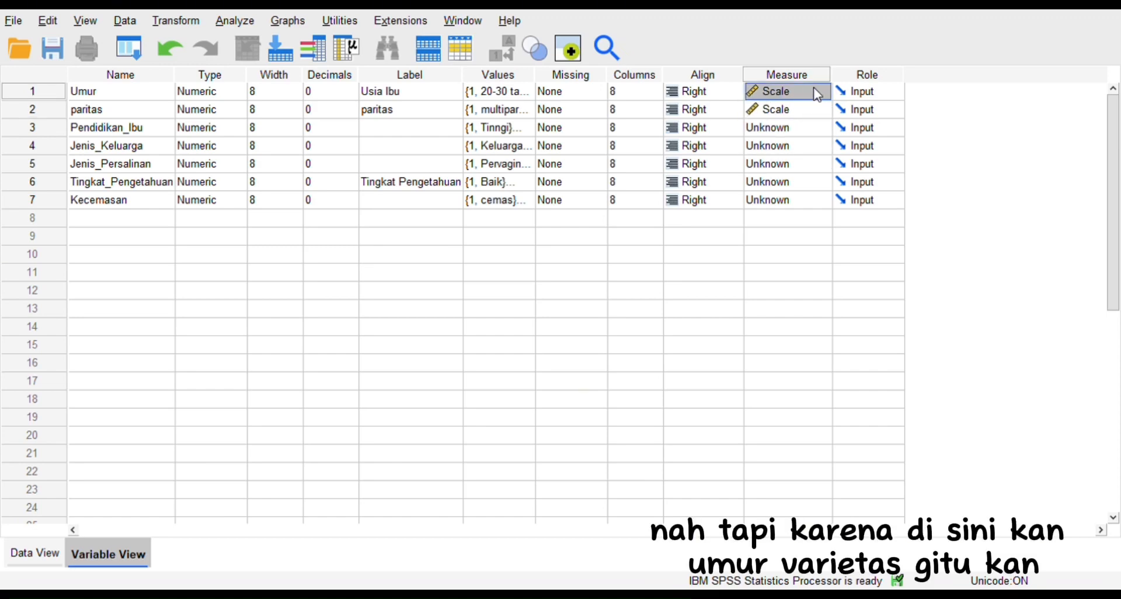
left_click(817, 94)
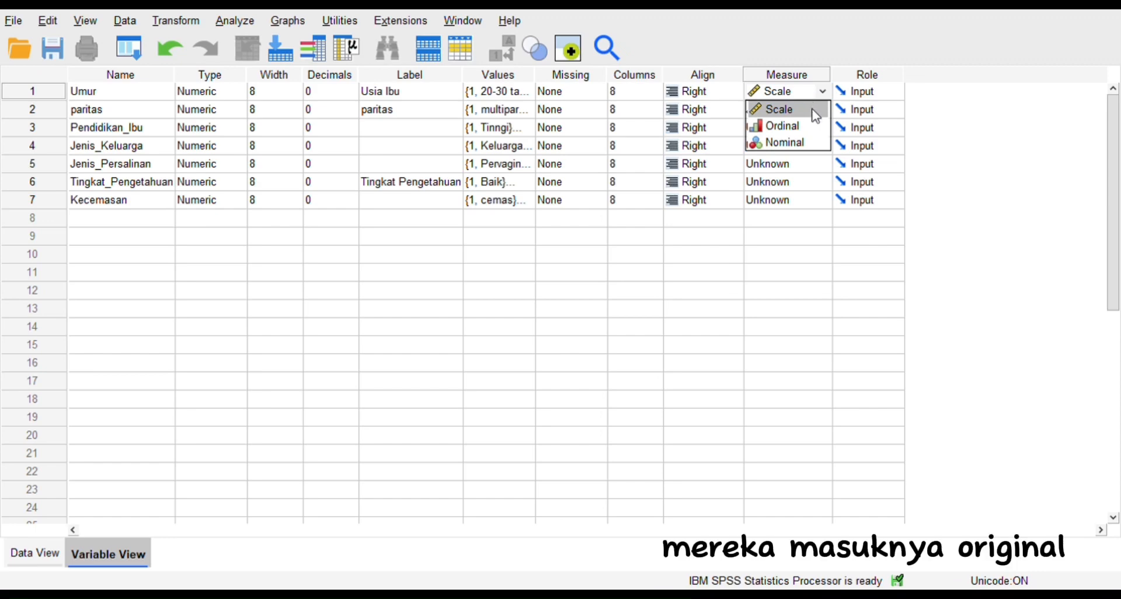
left_click(788, 142)
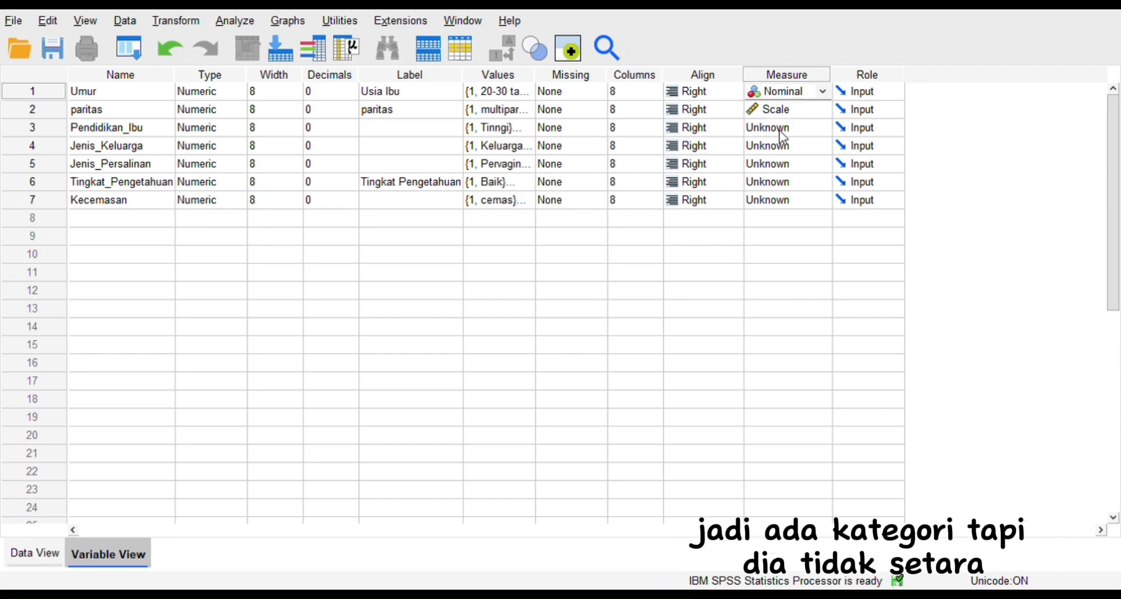
Set the measurement level of paritas and Pendidikan_Ibu to Nominal.
left_click(809, 113)
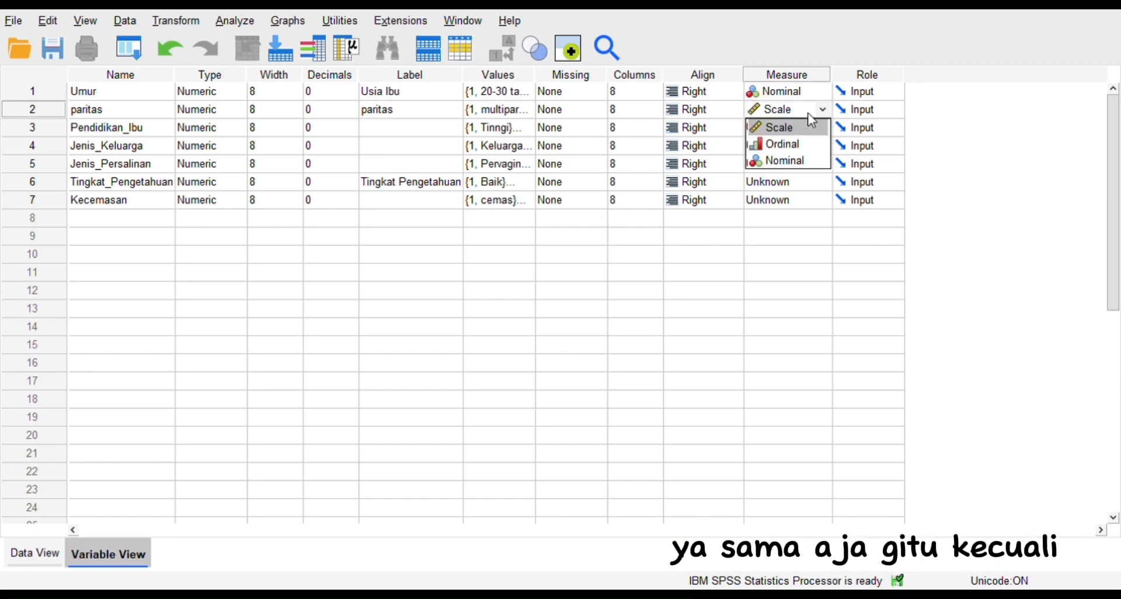
left_click(809, 159)
left_click(812, 134)
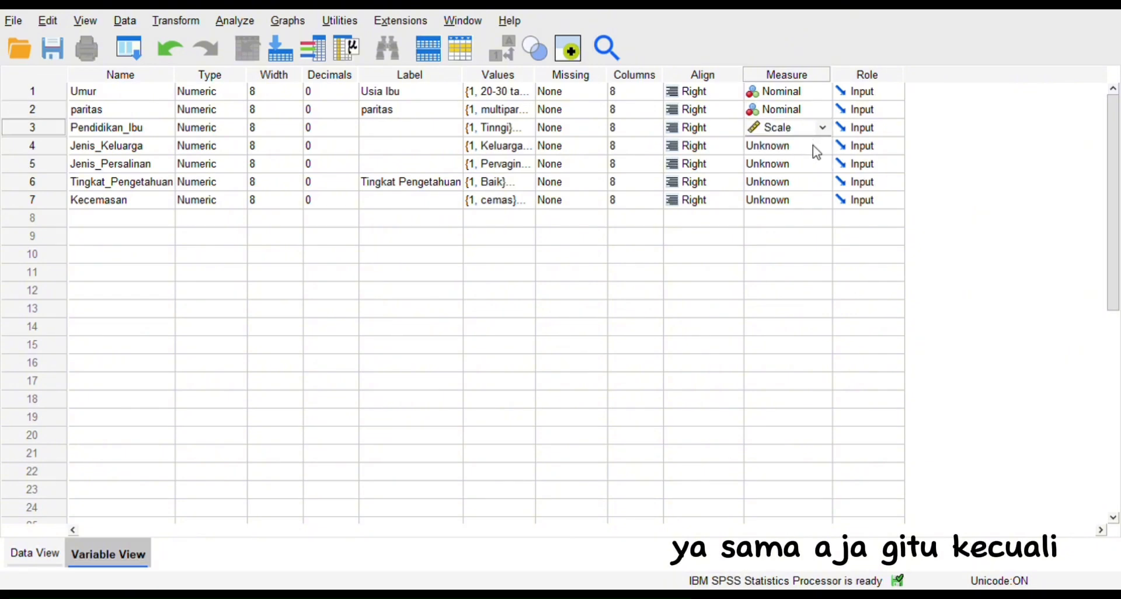
left_click(817, 129)
left_click(801, 178)
Set the measurement level of Jenis_Keluarga and Jenis_Persalinan to Nominal.
left_click(826, 151)
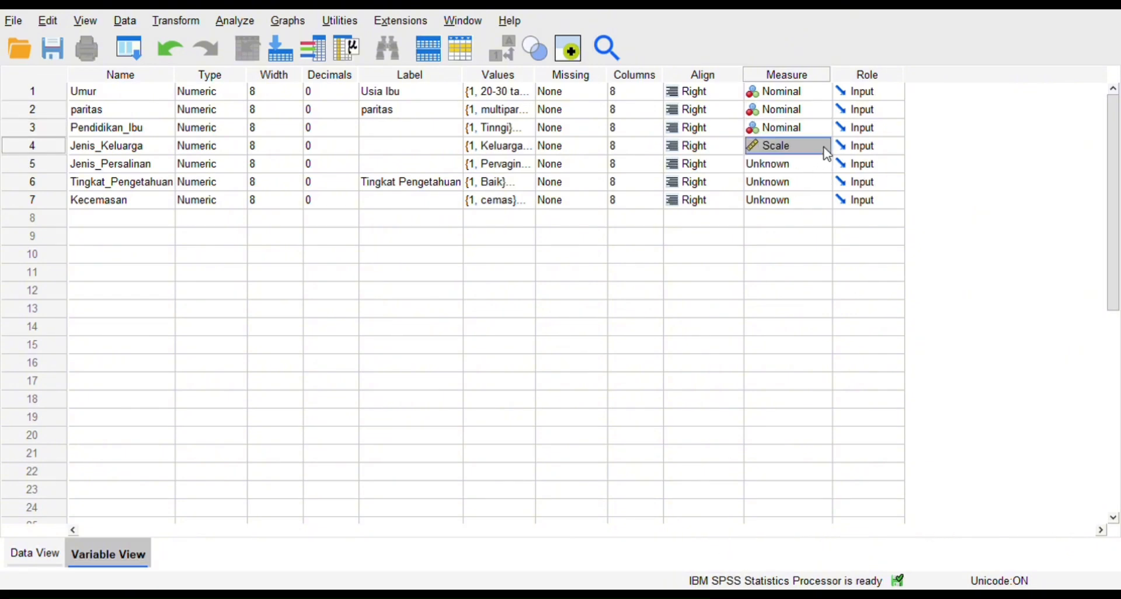
left_click(821, 164)
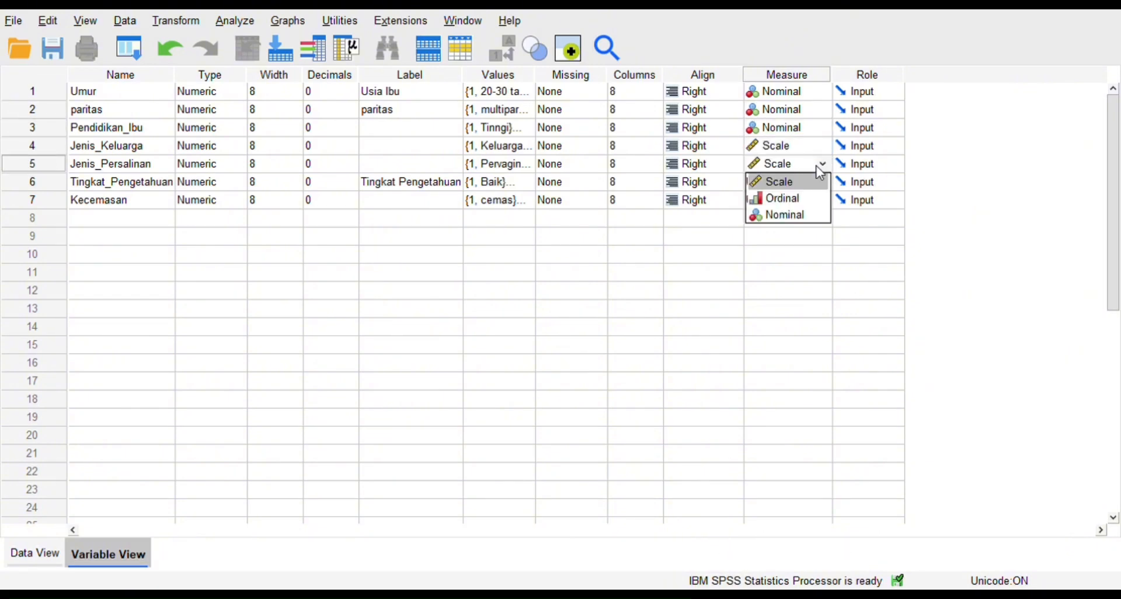
left_click(817, 214)
key("Up")
key("Up")
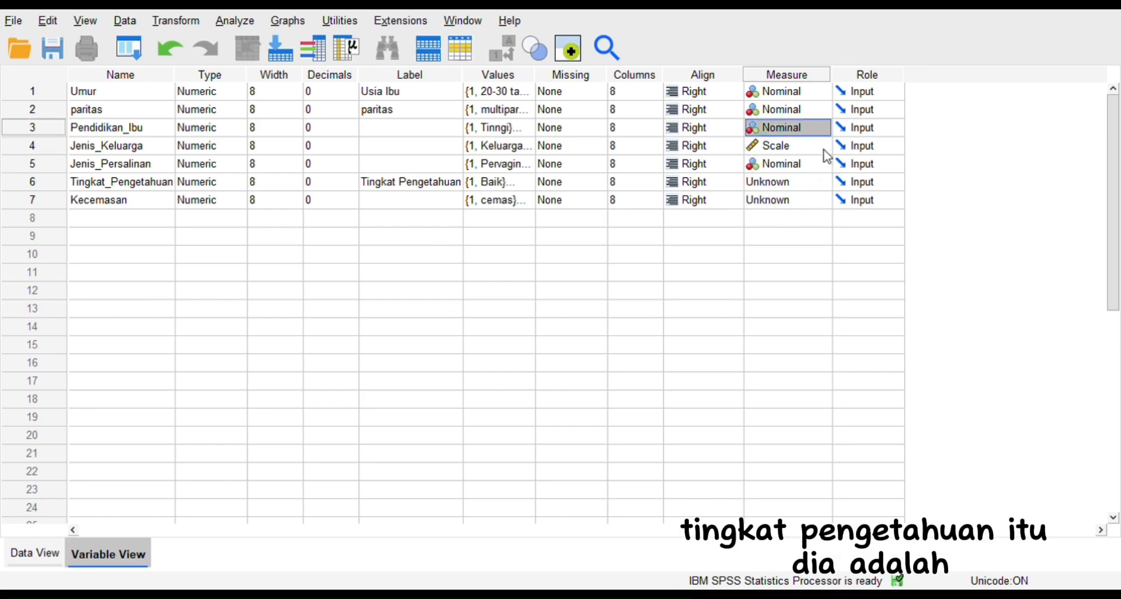
left_click(825, 153)
left_click(823, 149)
left_click(822, 197)
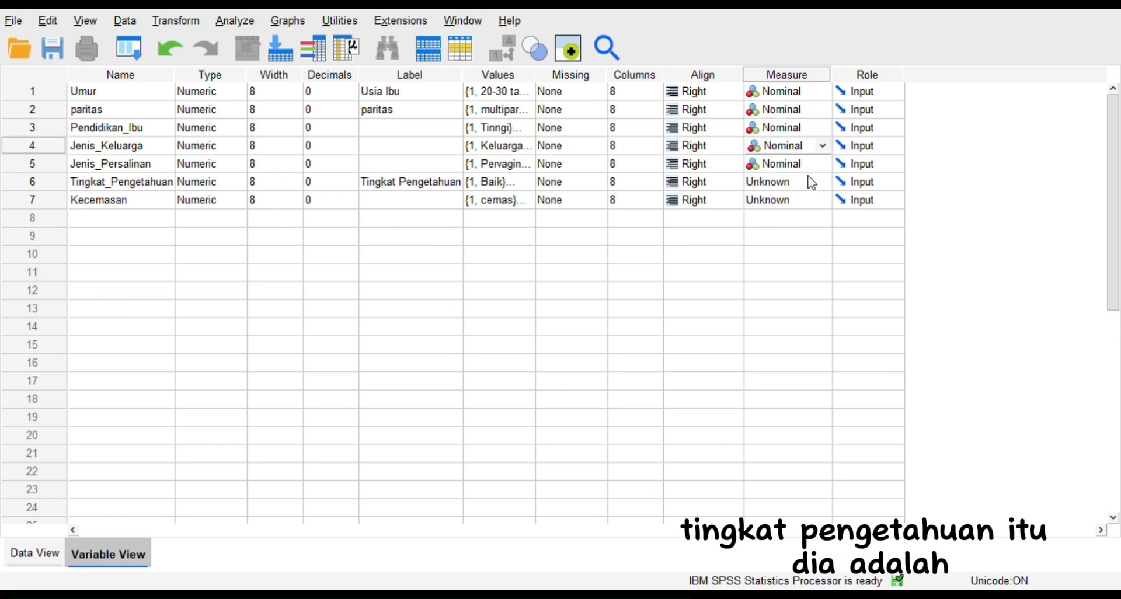
Set the measurement level of Tingkat_Pengetahuan to Ordinal and of Kecemasan to Nominal.
left_click(813, 181)
left_click(820, 187)
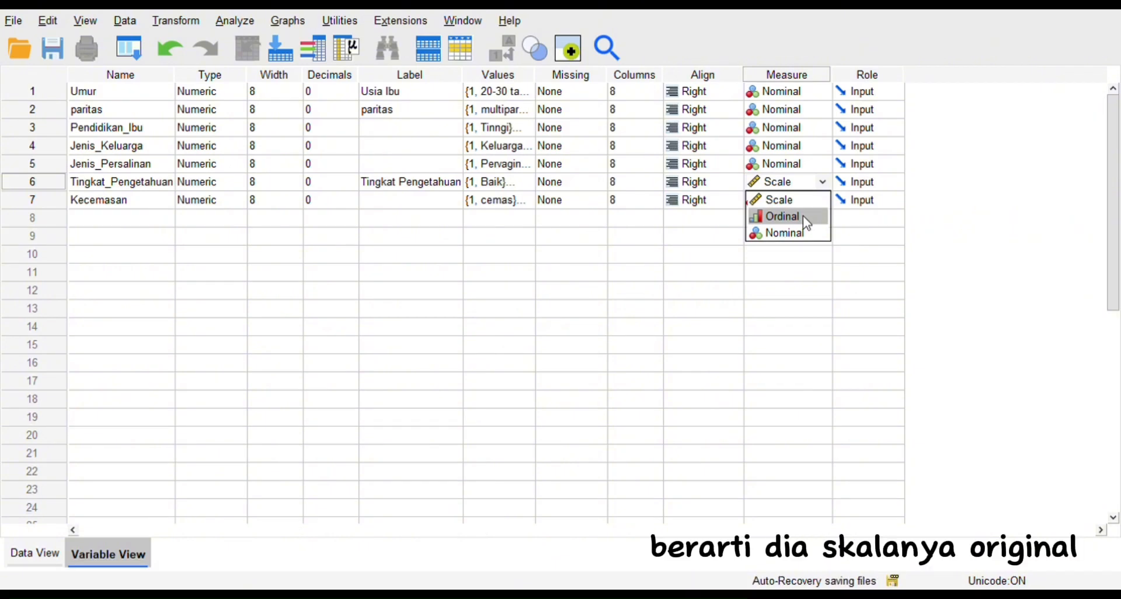
left_click(809, 218)
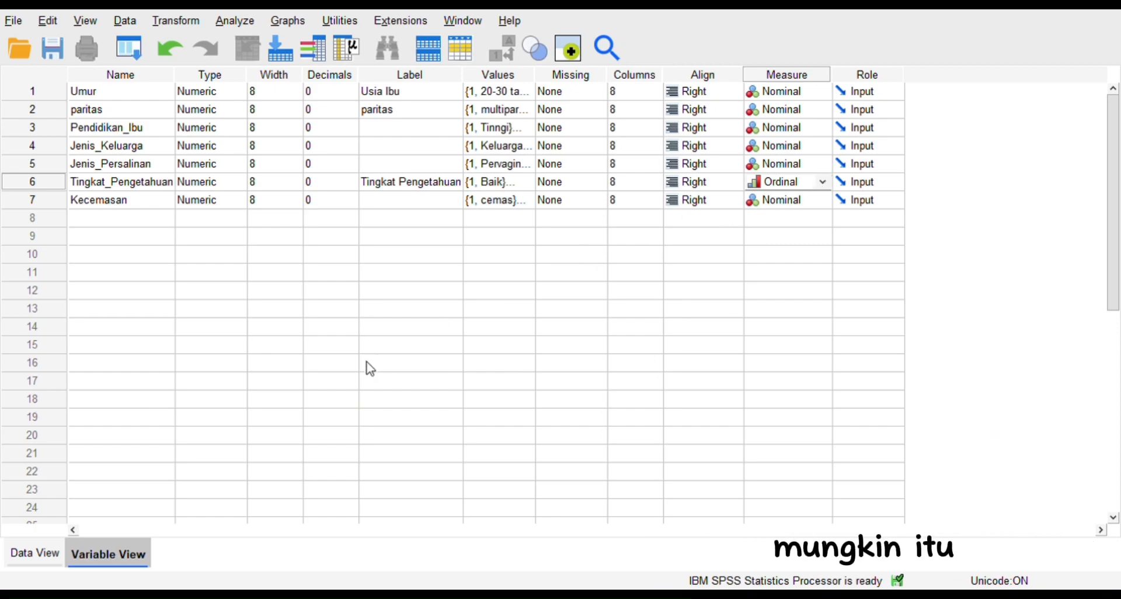
Paste the copied coded respondent data into the data grid, starting at row 1 of Umur.
left_click(18, 559)
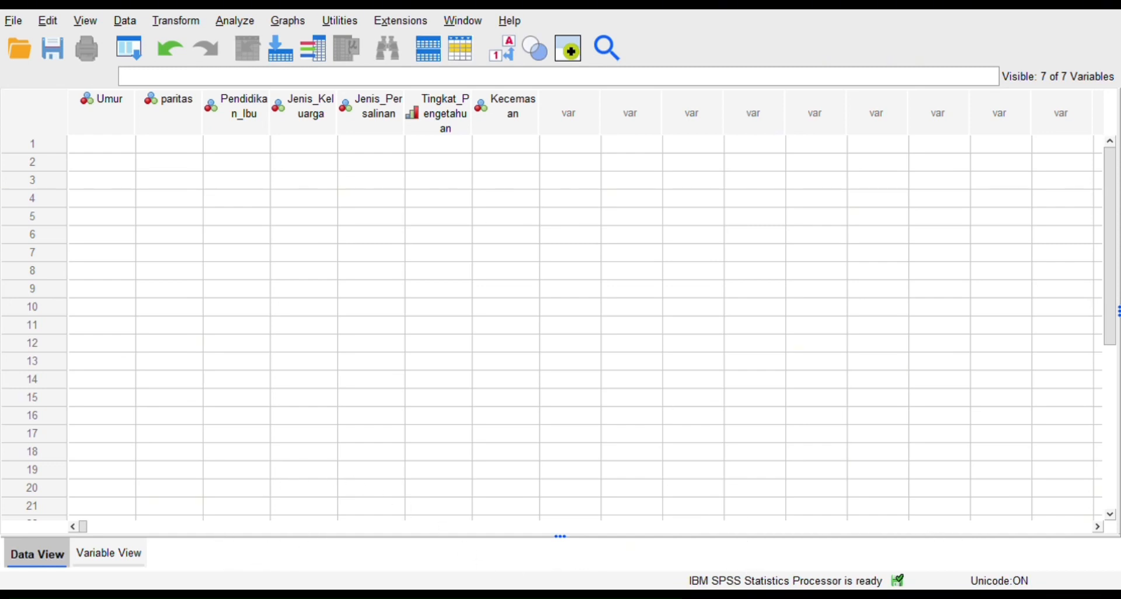
left_click(94, 147)
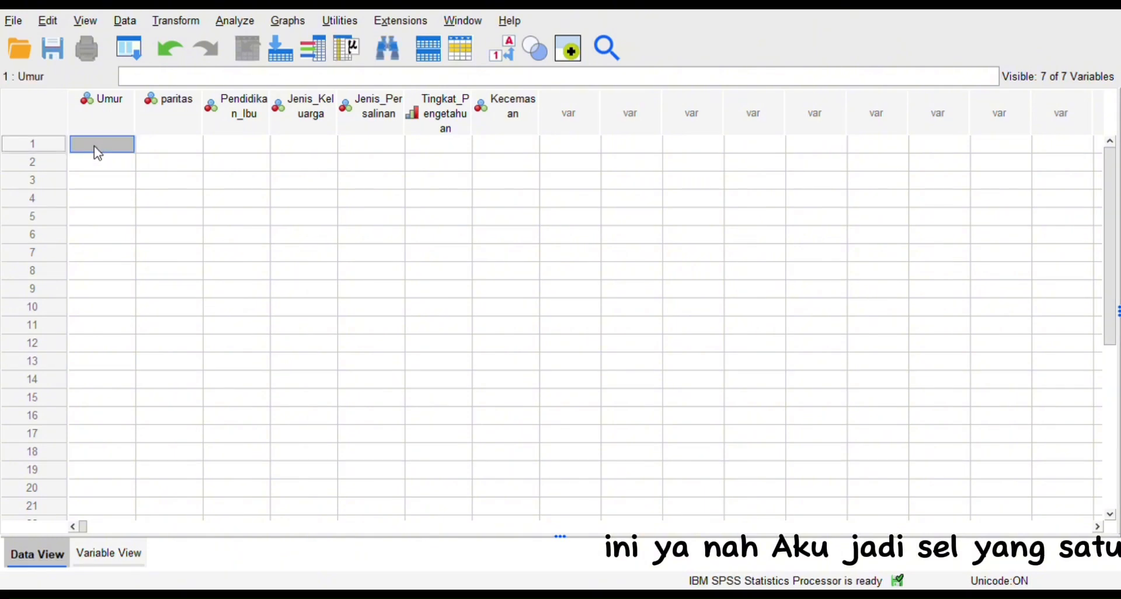
right_click(97, 150)
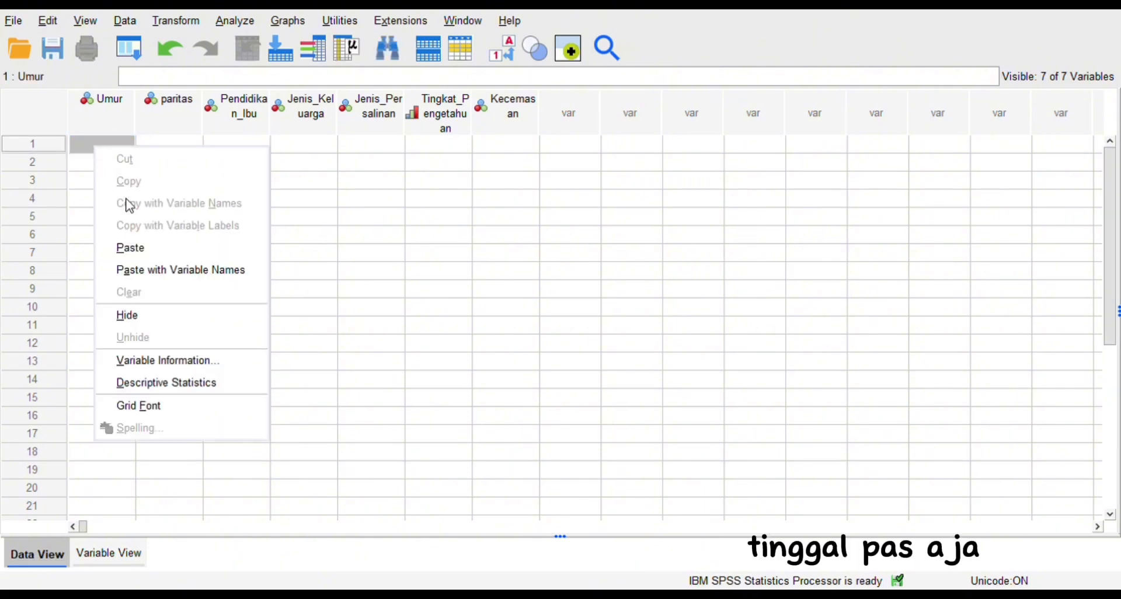
left_click(140, 250)
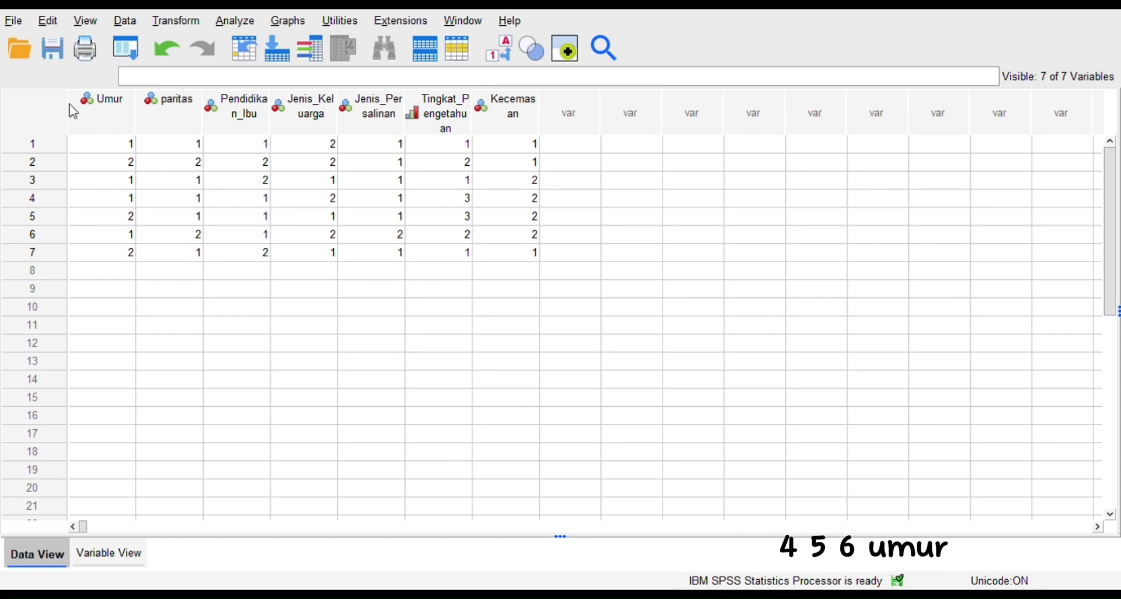
Check the pasted data columns one by one, from Umur through Kecemasan, against their variables.
left_click(116, 120)
left_click(208, 123)
left_click(172, 117)
left_click(255, 124)
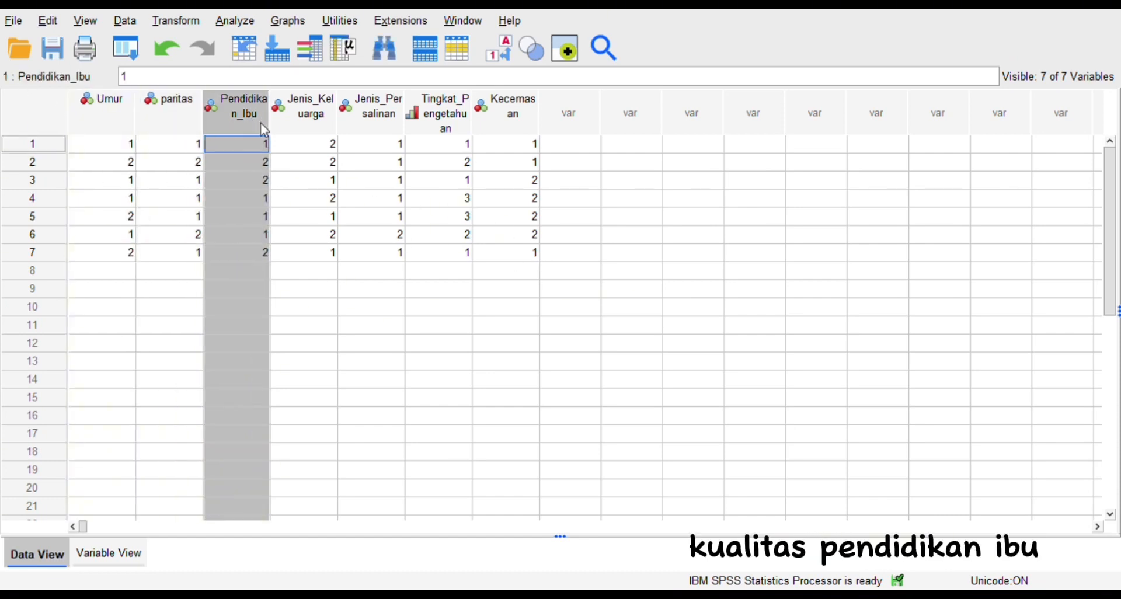
left_click(323, 111)
left_click(386, 121)
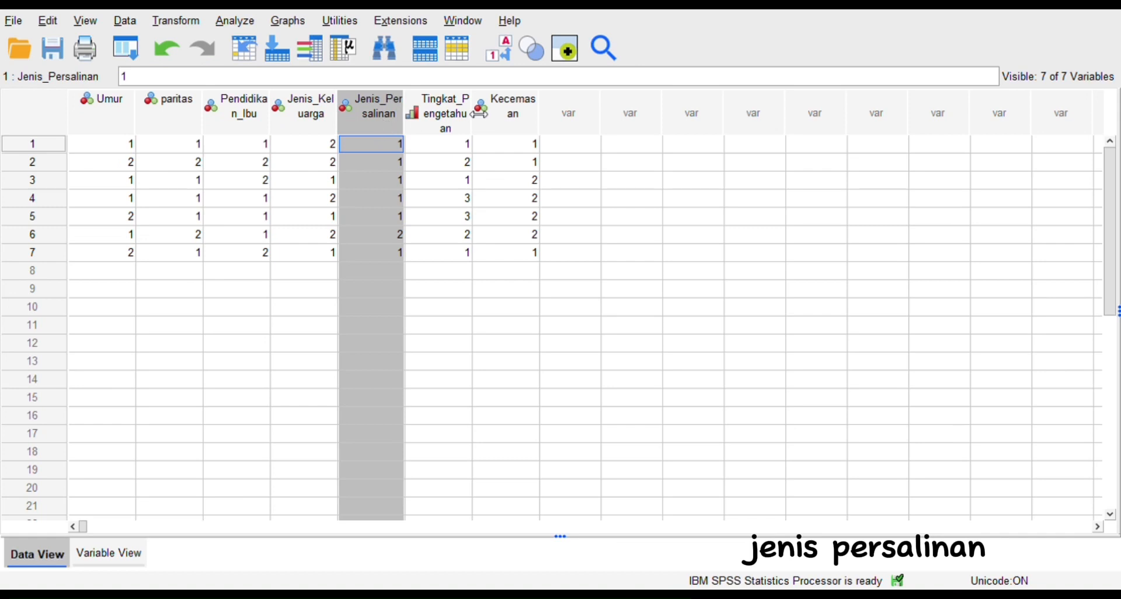
left_click(459, 118)
left_click(535, 132)
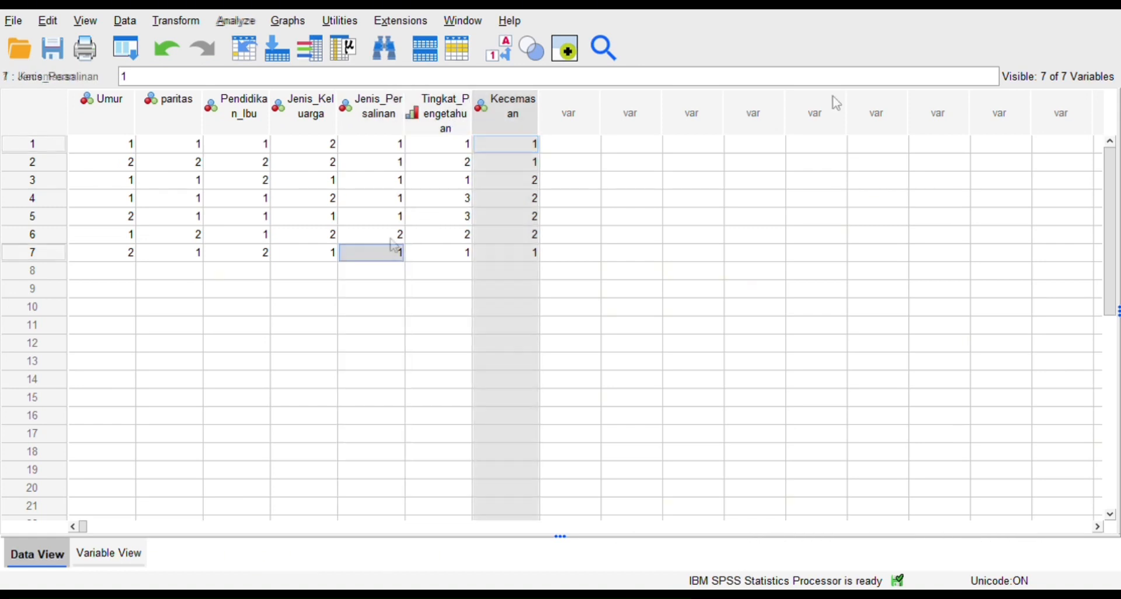